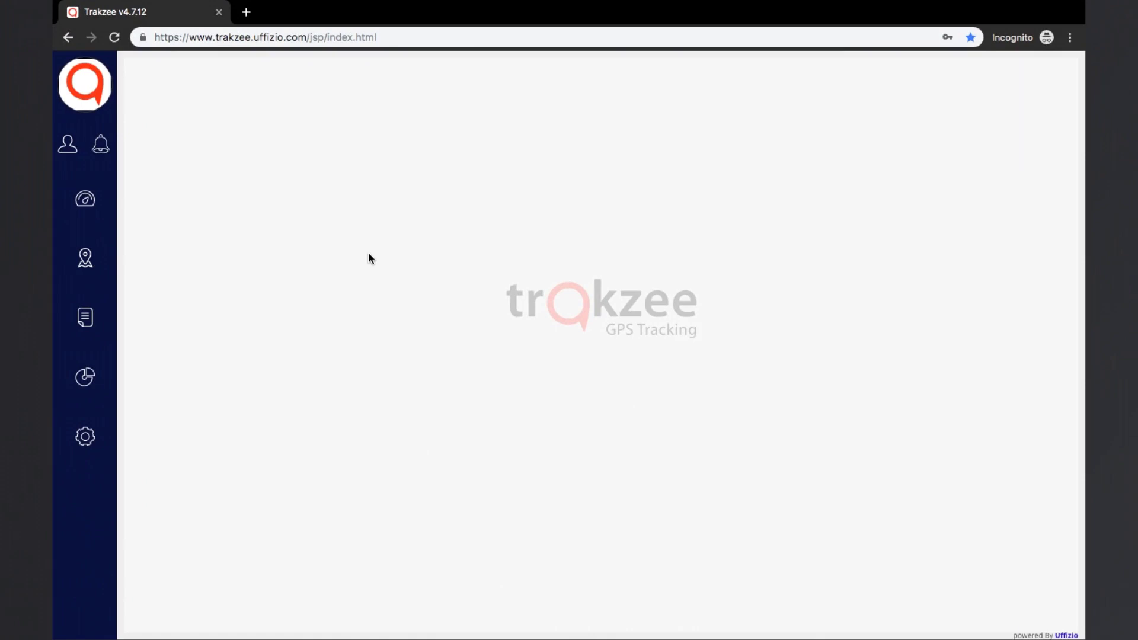
Step: Open the Tracking screen, hide GPS Tracker from the map and reselect all objects
click(104, 265)
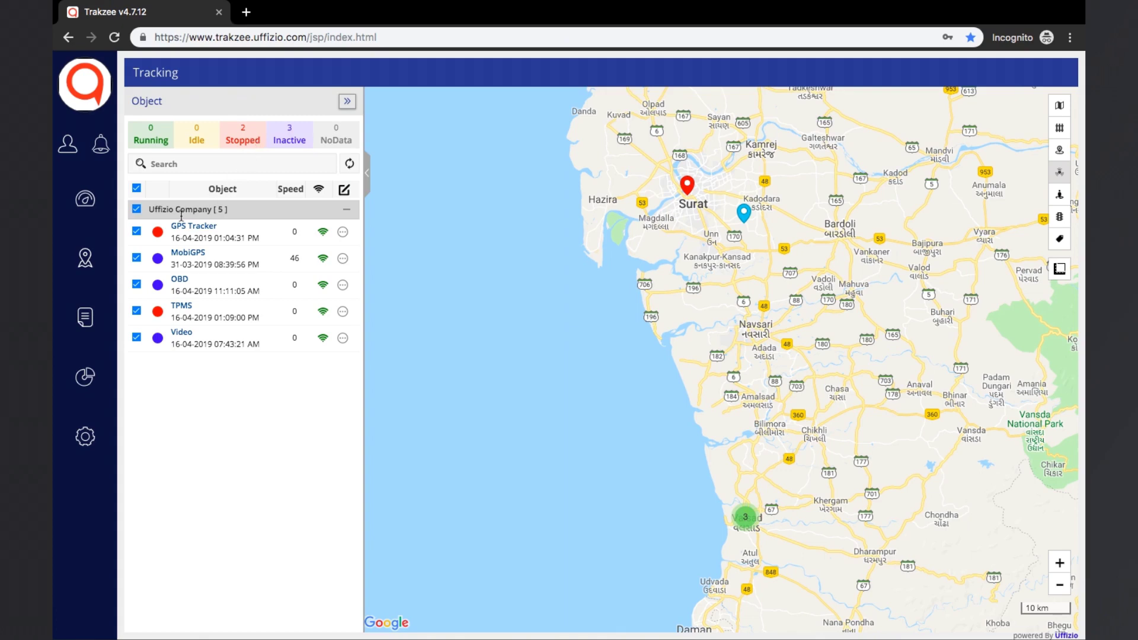
click(139, 233)
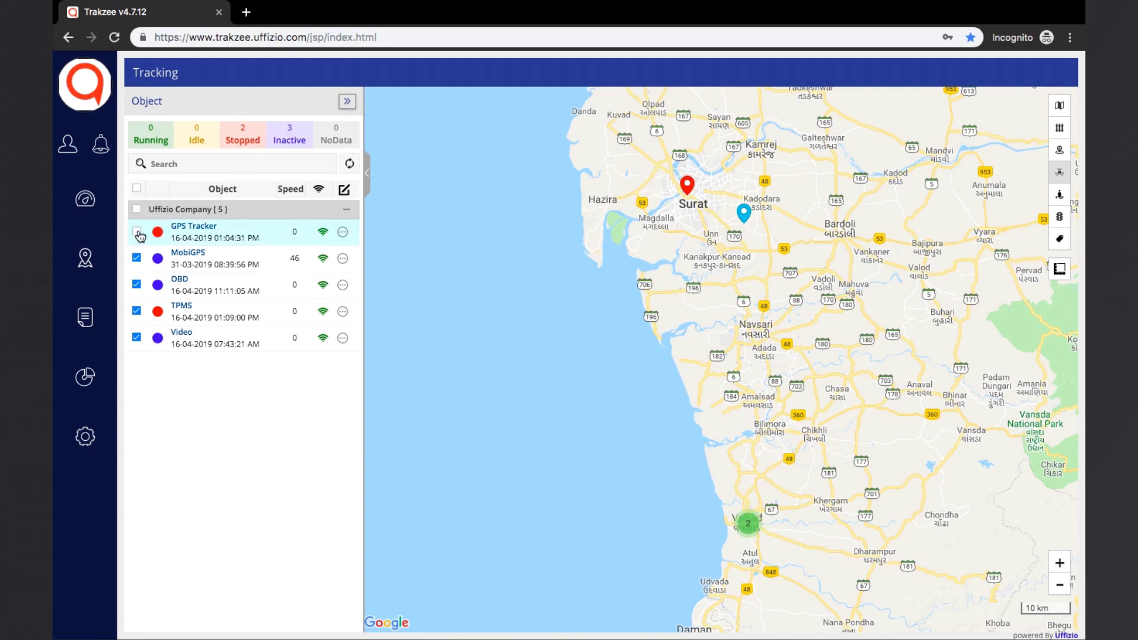
click(137, 190)
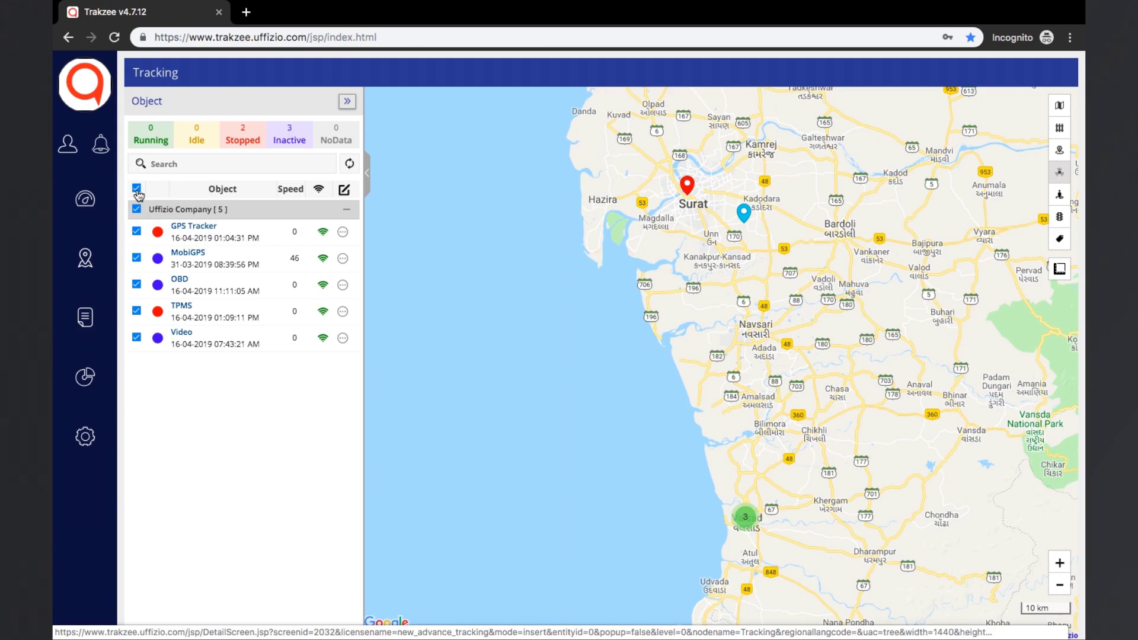
Step: Locate the OBD object on the map and open its vehicle's live details
click(185, 169)
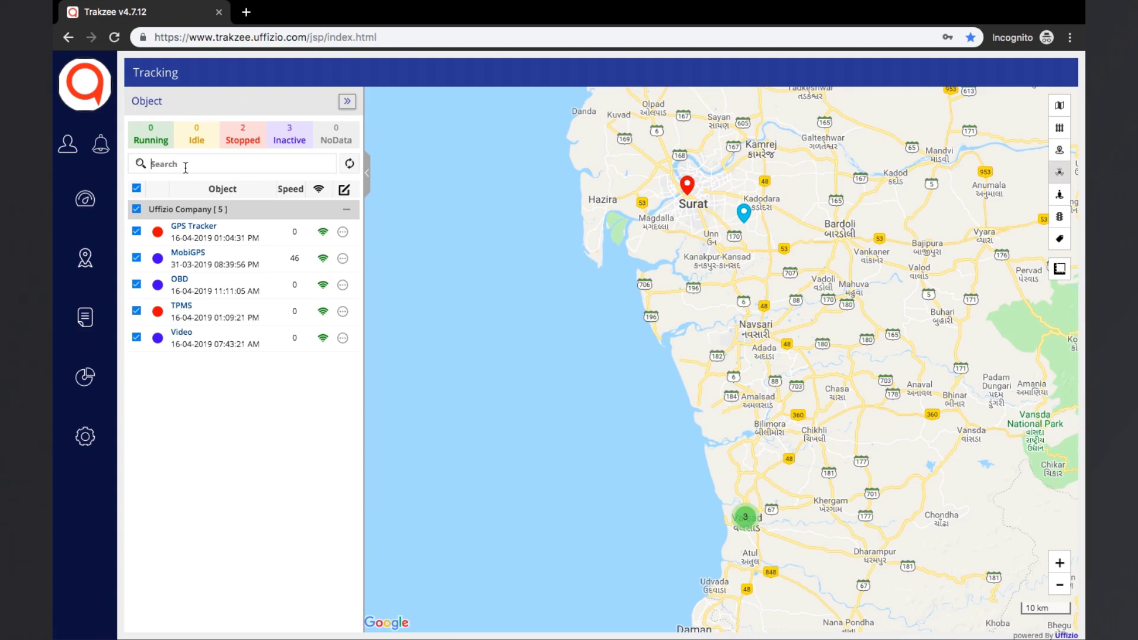
click(204, 287)
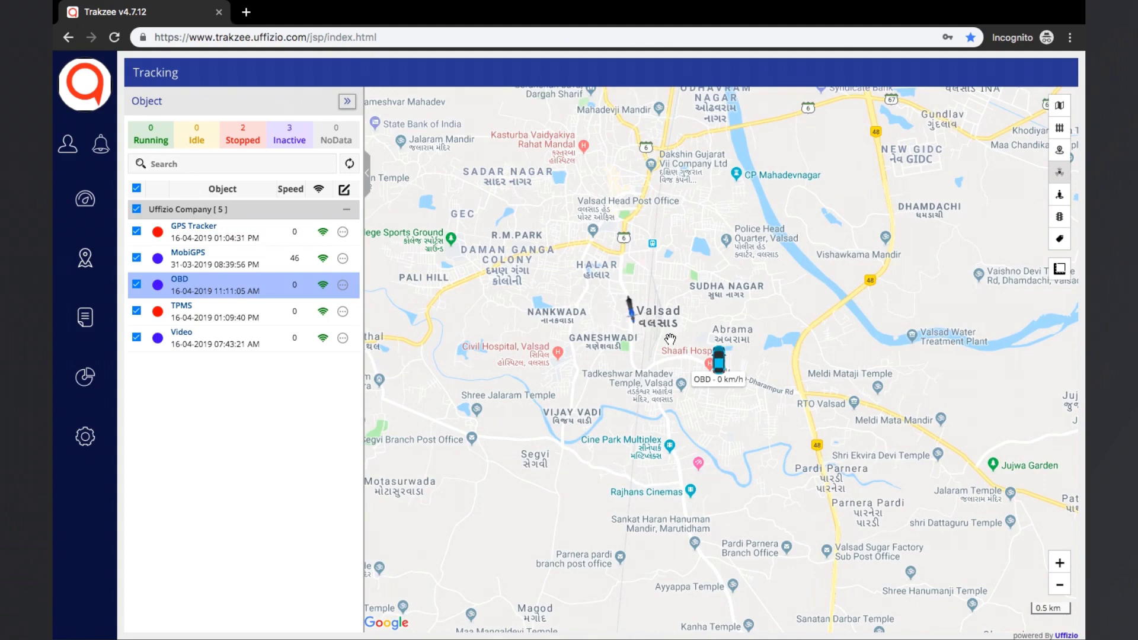
scroll(689, 361, up, 1)
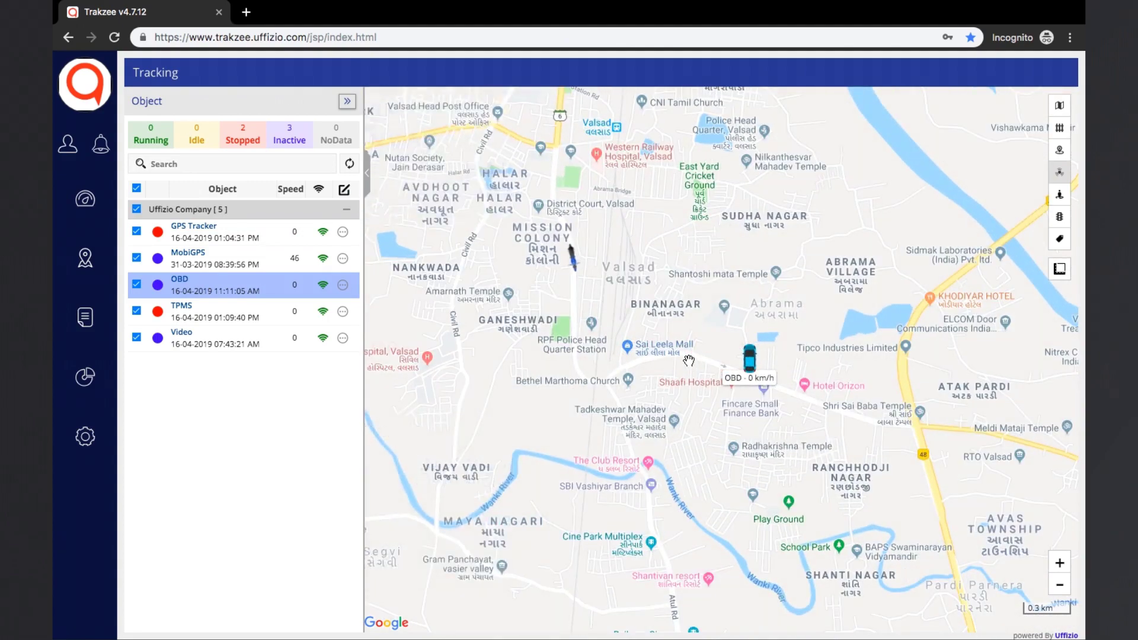
scroll(689, 360, down, 1)
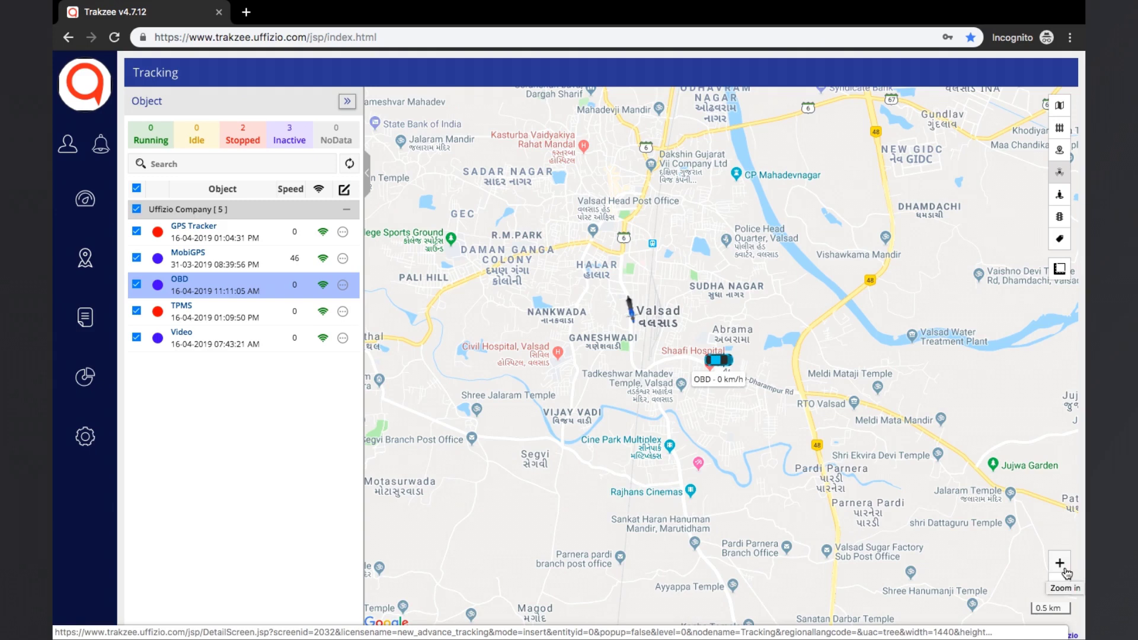
click(721, 362)
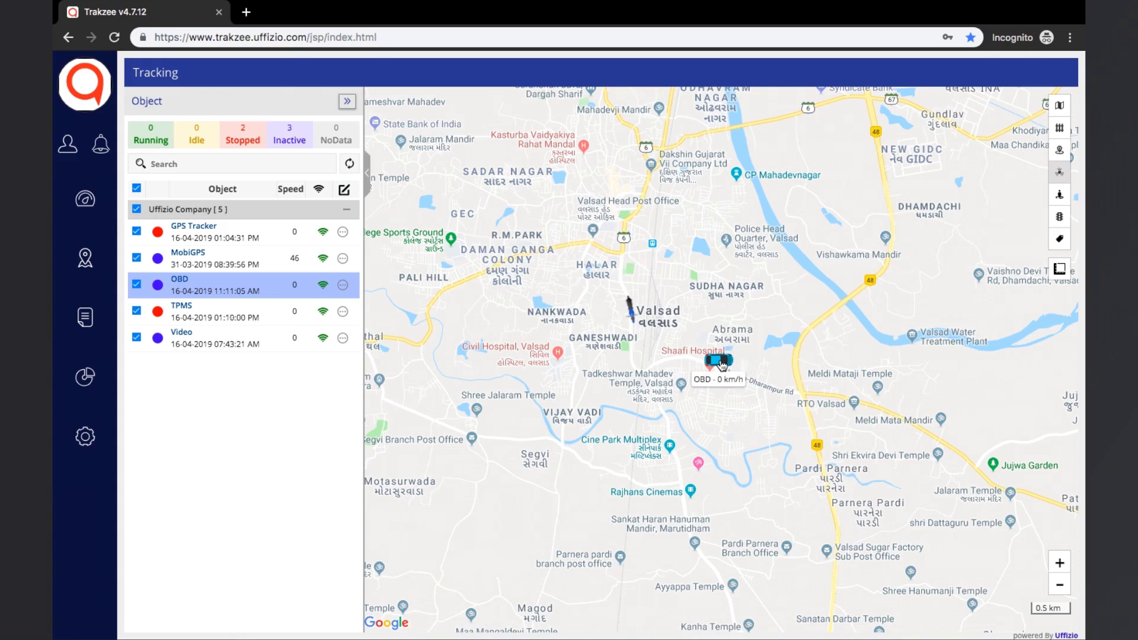
click(721, 362)
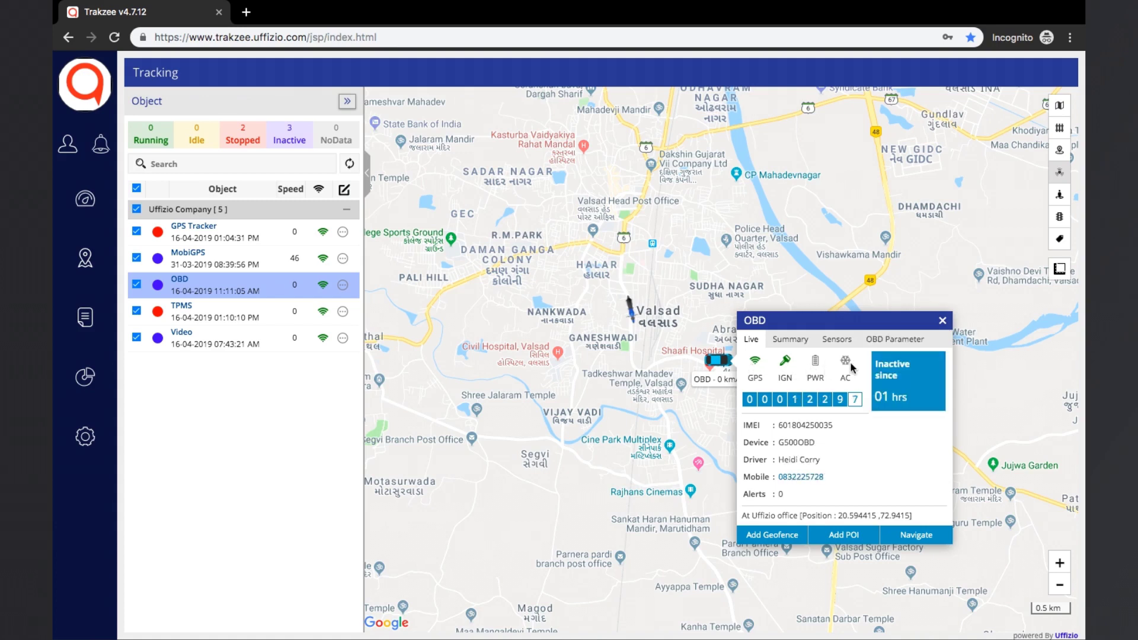
Step: Check the Driver SMS form from the OBD's live details without sending a message, and highlight the vehicle's current location name
mouse_move(851, 368)
click(811, 478)
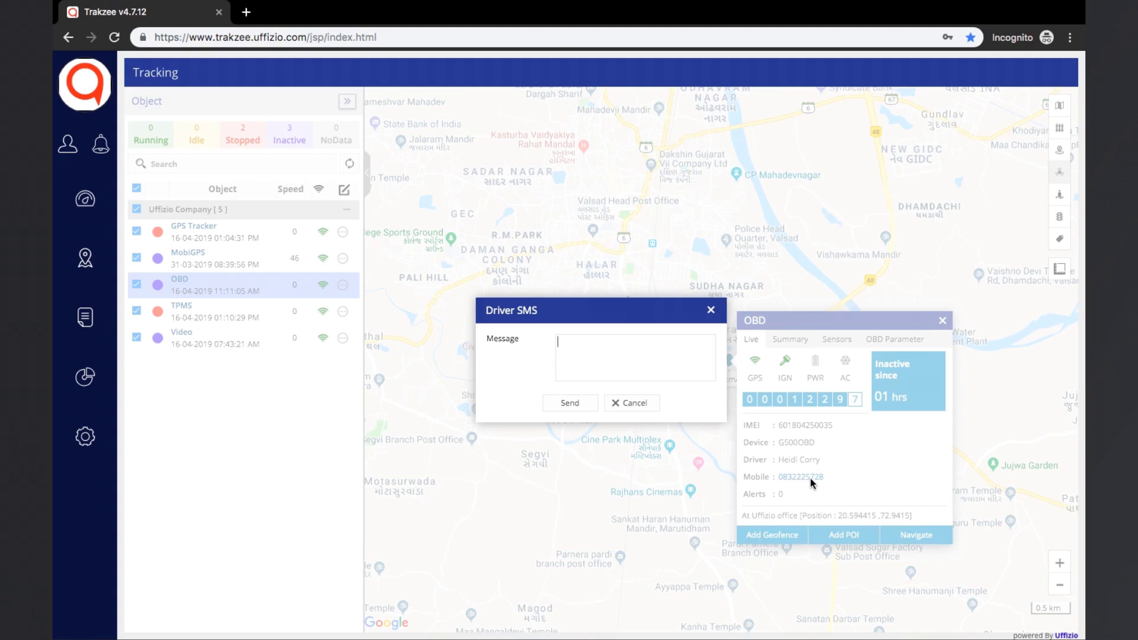
click(711, 310)
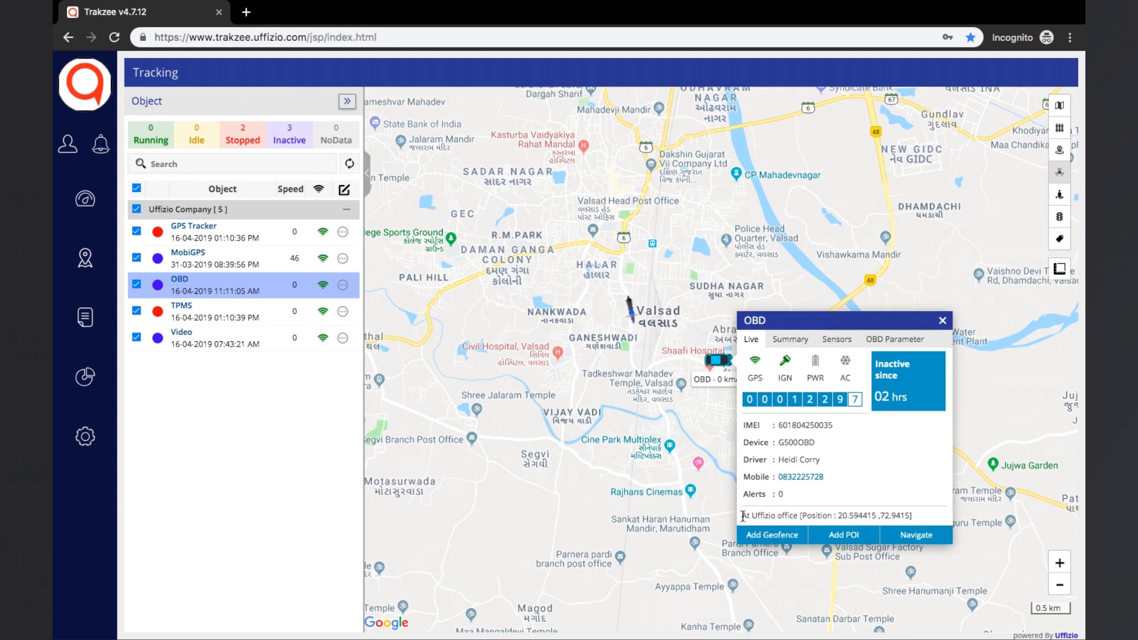
drag(743, 516, 801, 516)
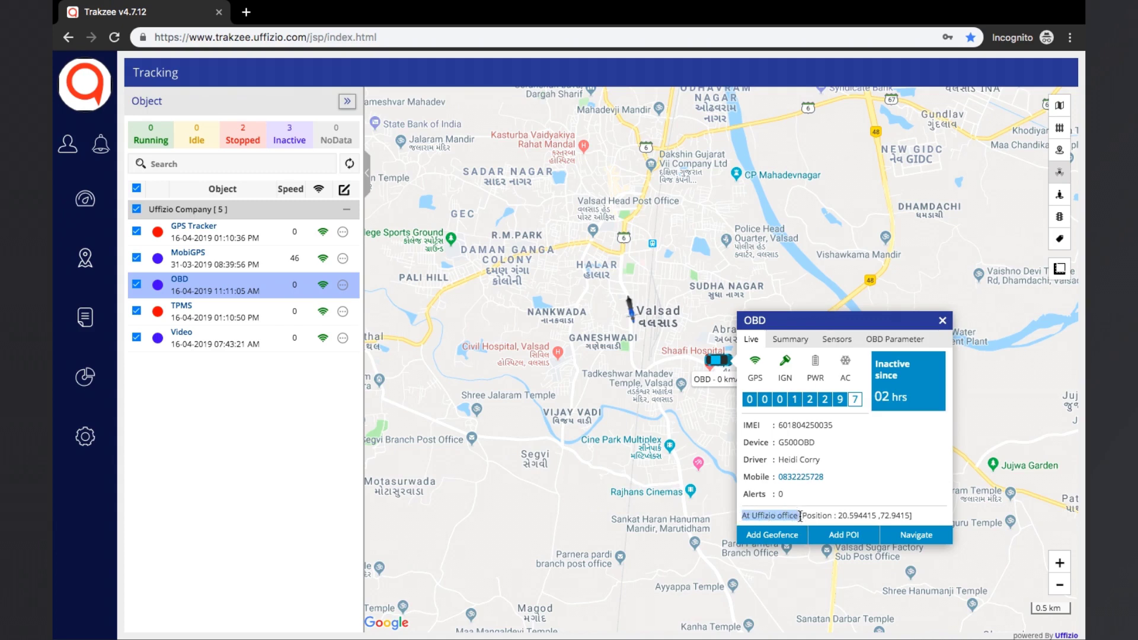
click(832, 503)
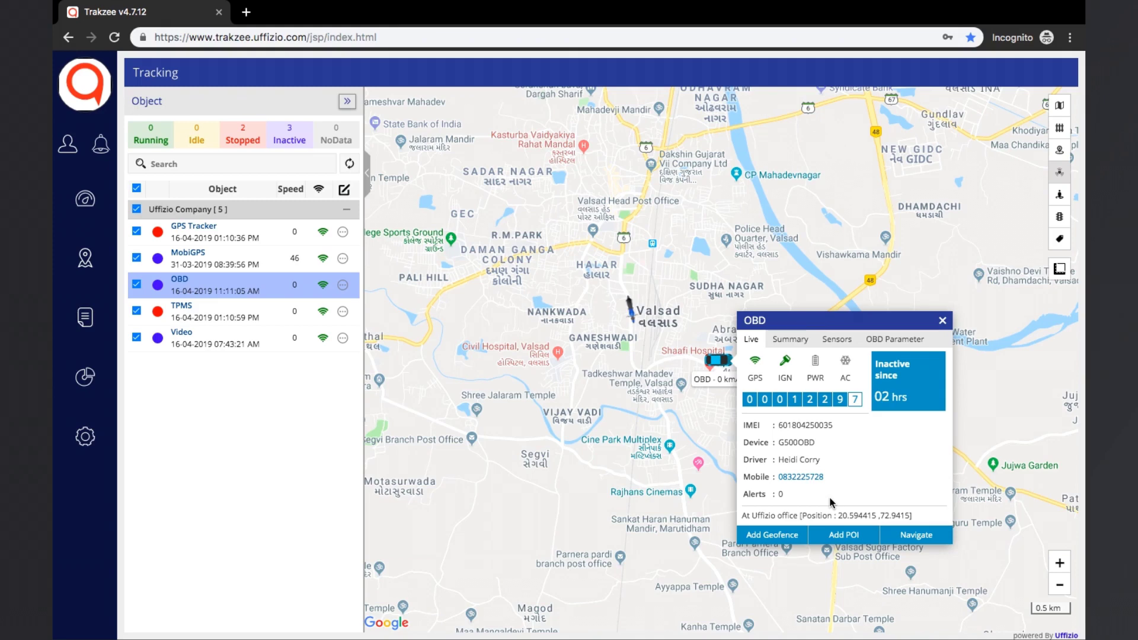
Step: Plot a route from the OBD vehicle to Valsad, Gujarat, India, review its directions and clear it
click(916, 535)
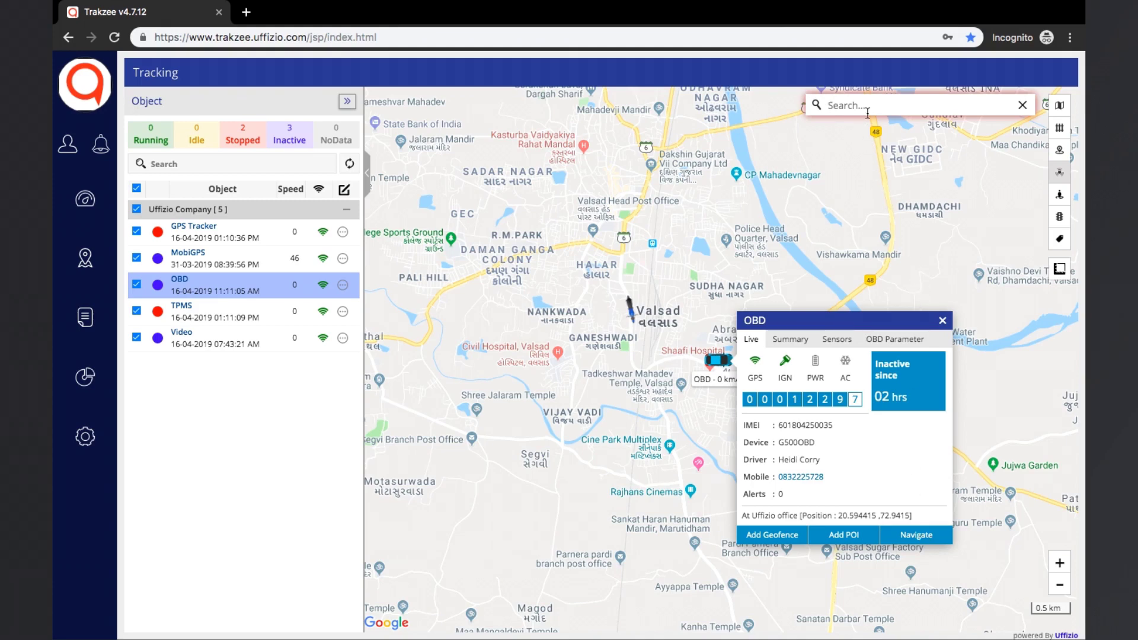
text(valsad)
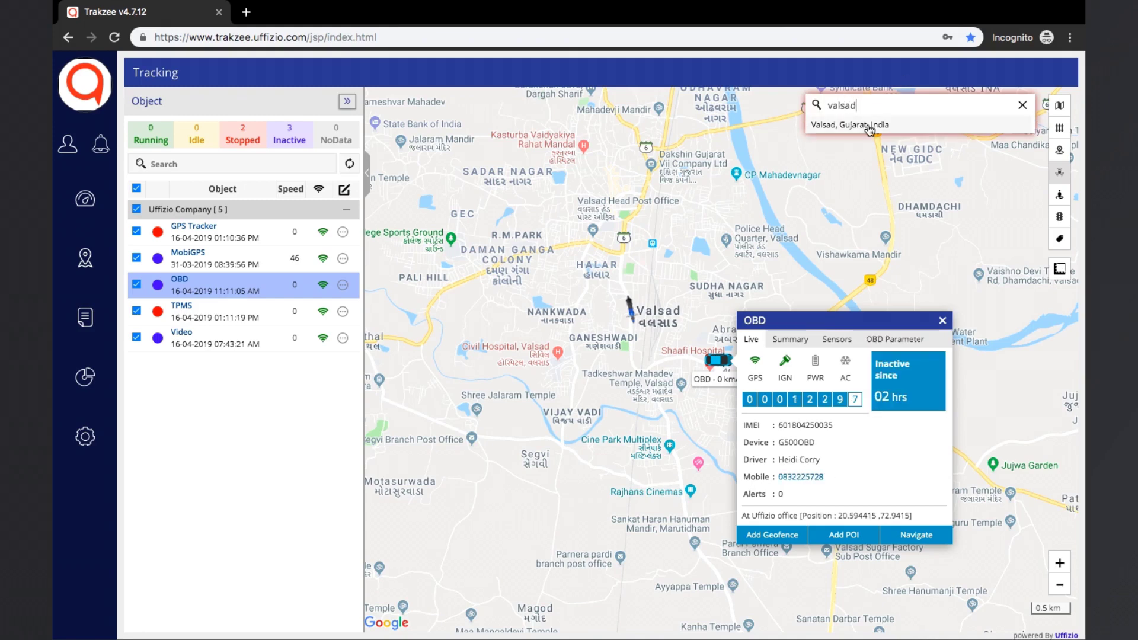
click(869, 128)
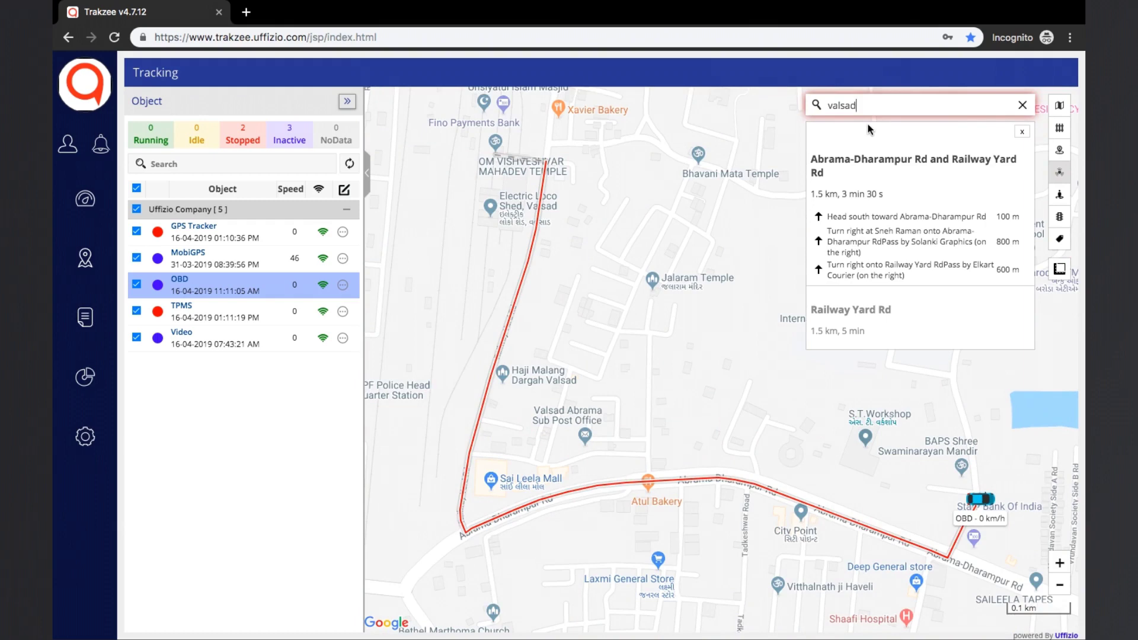
click(875, 214)
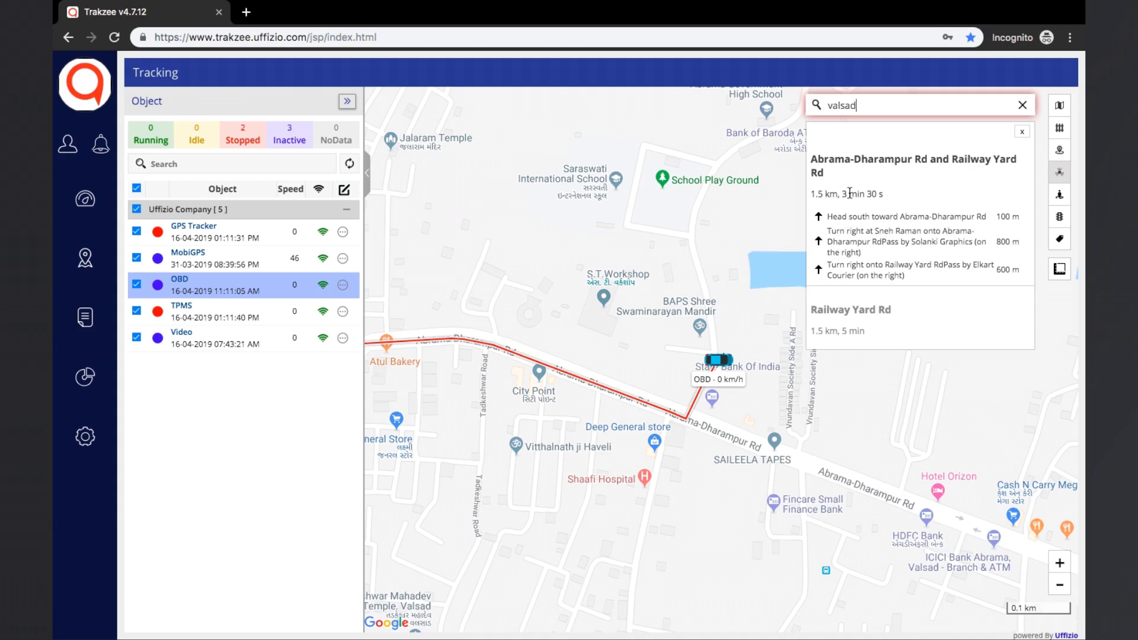
click(1023, 106)
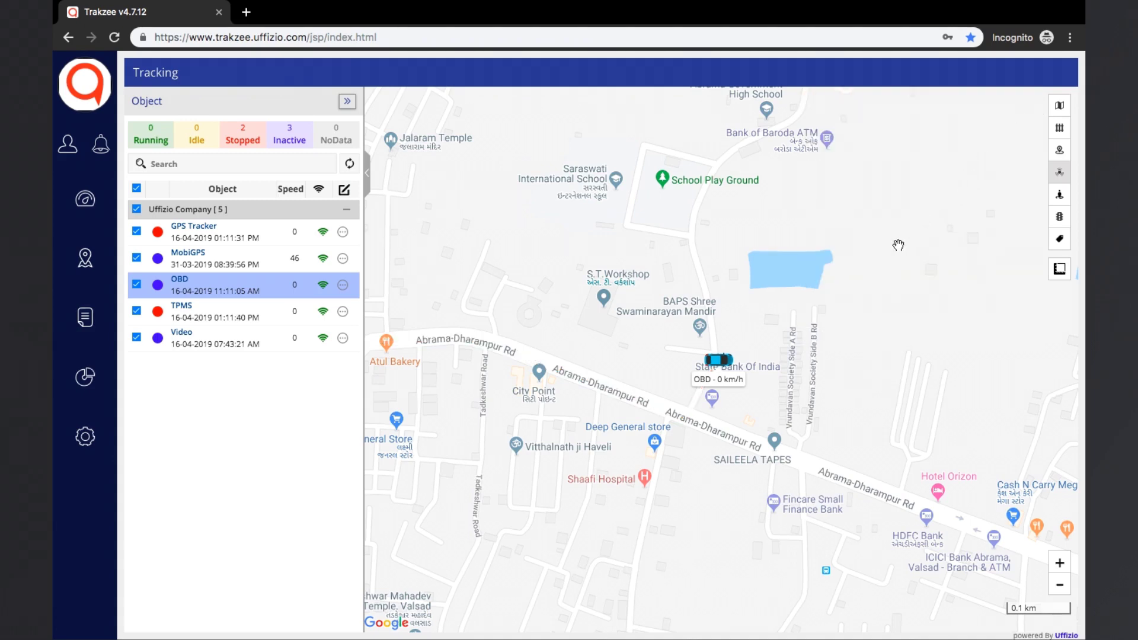
Step: Review the OBD vehicle's daily summary, sensor readings and OBD parameters, and close its details
click(722, 364)
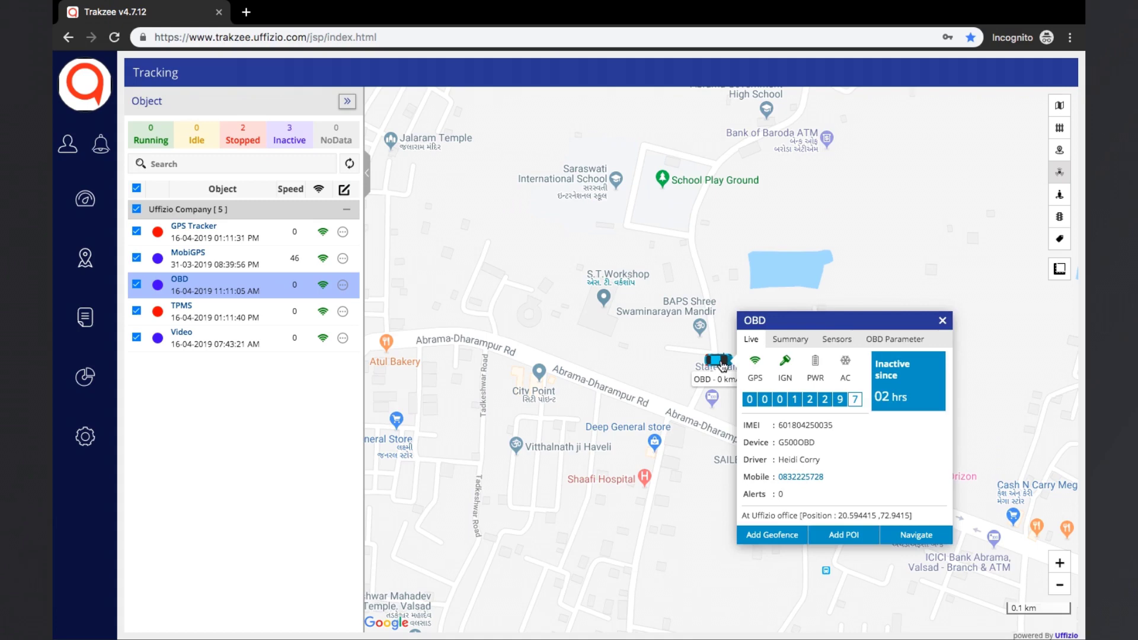
click(794, 340)
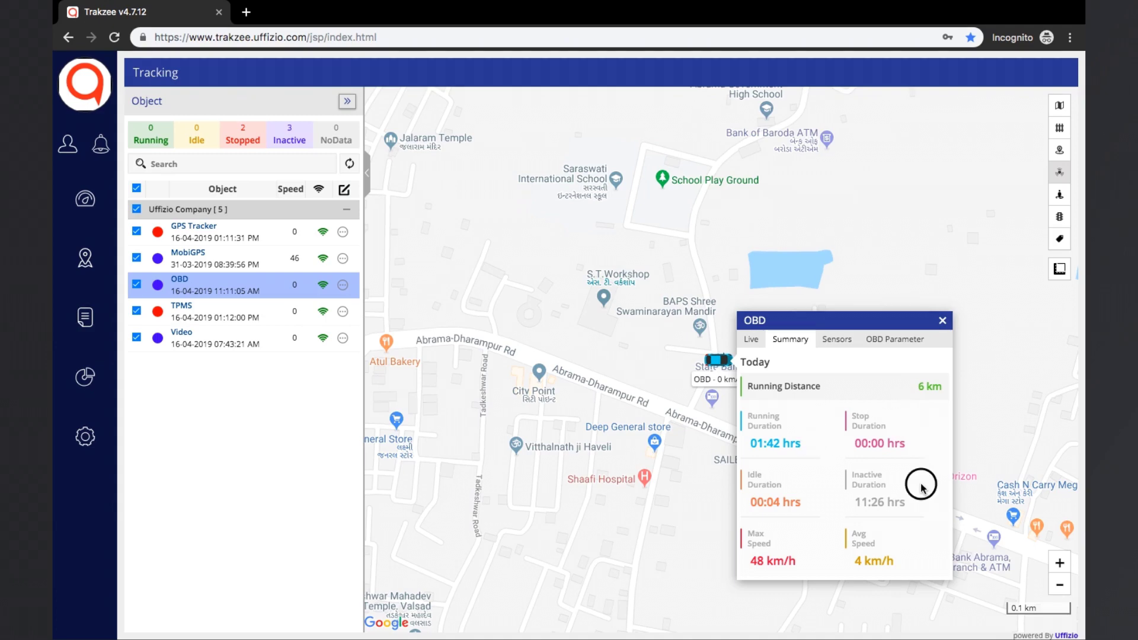
click(842, 340)
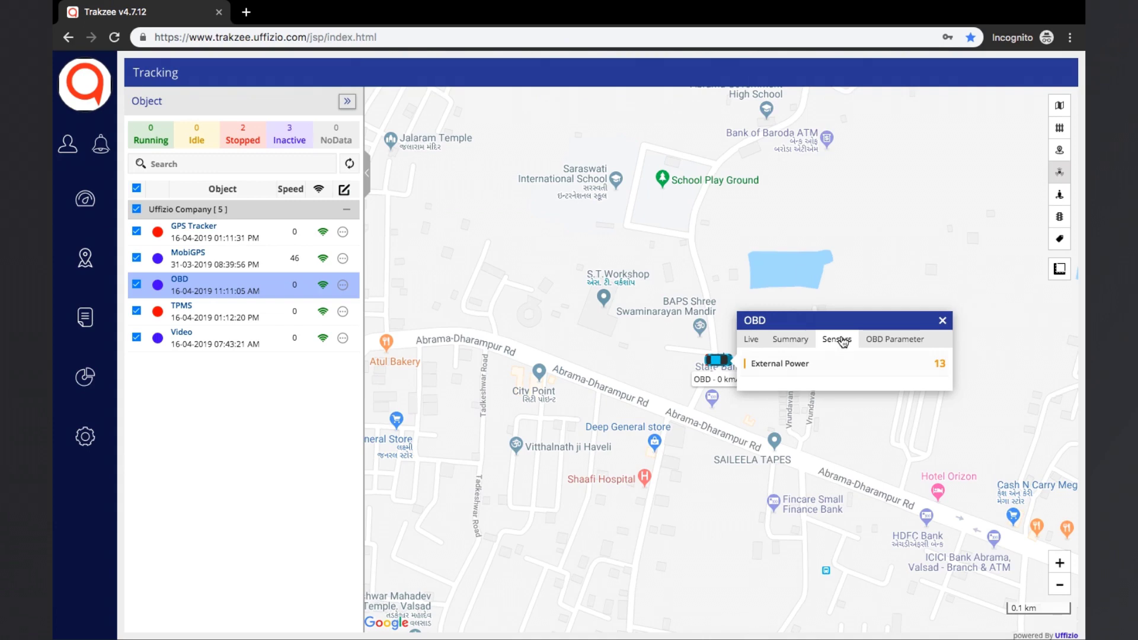
click(893, 344)
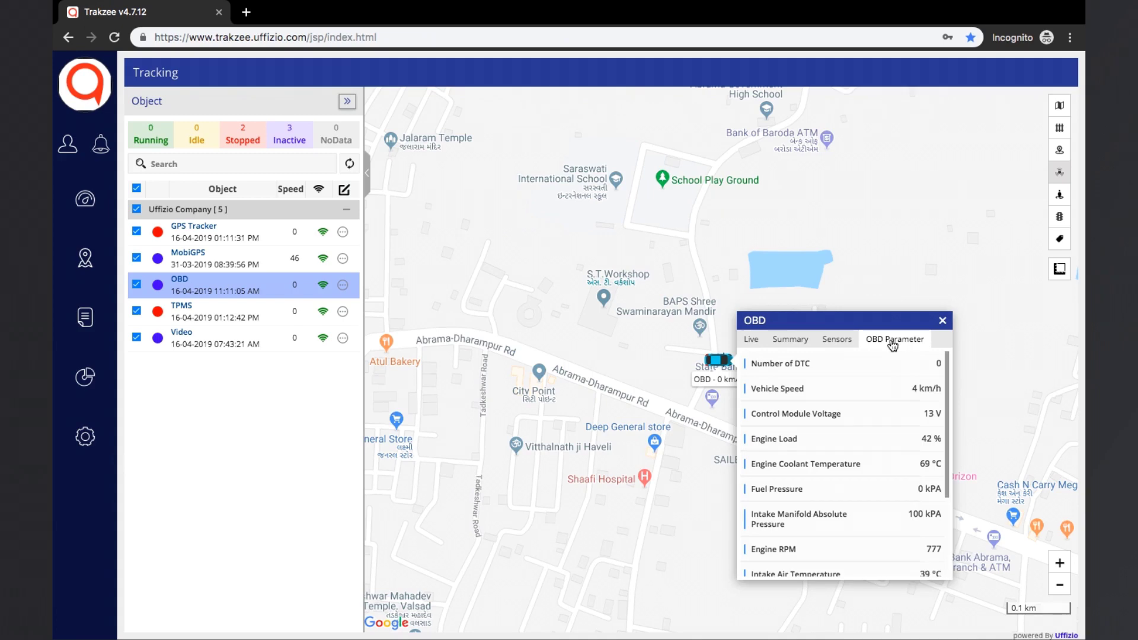
click(943, 323)
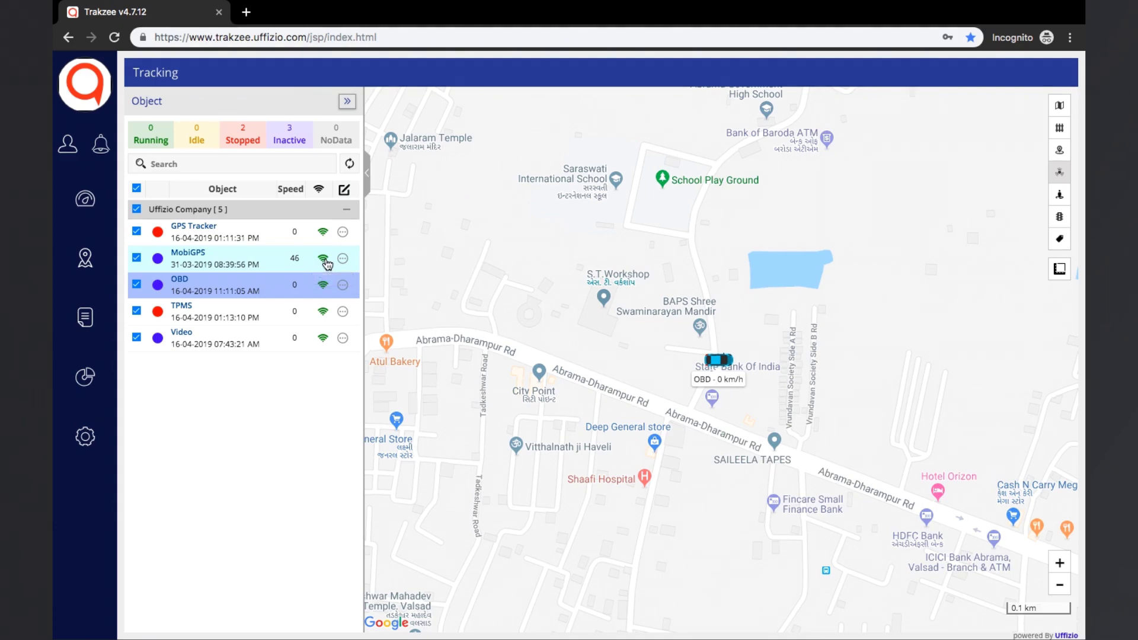
Step: Expand the object list to show all its columns and view the OBD vehicle's fault codes
click(346, 102)
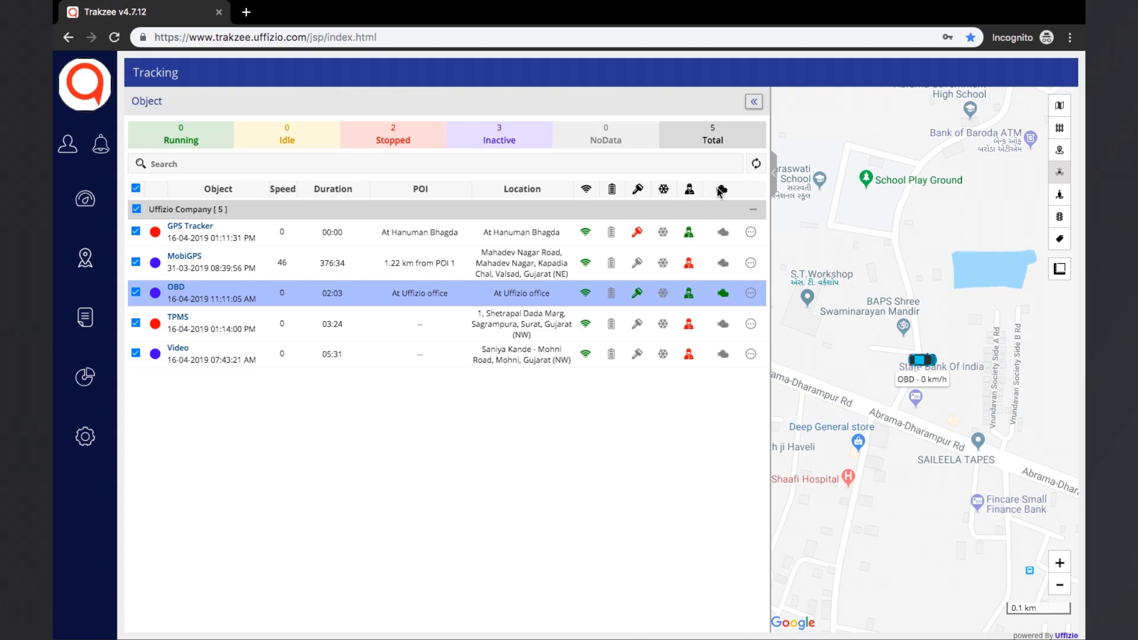
click(724, 294)
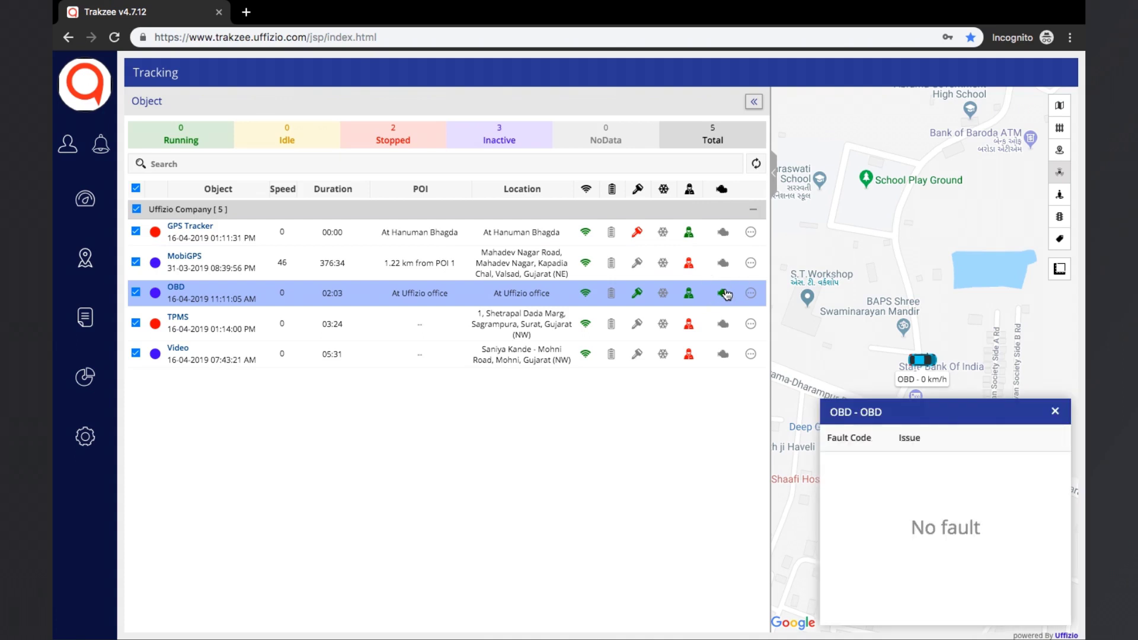
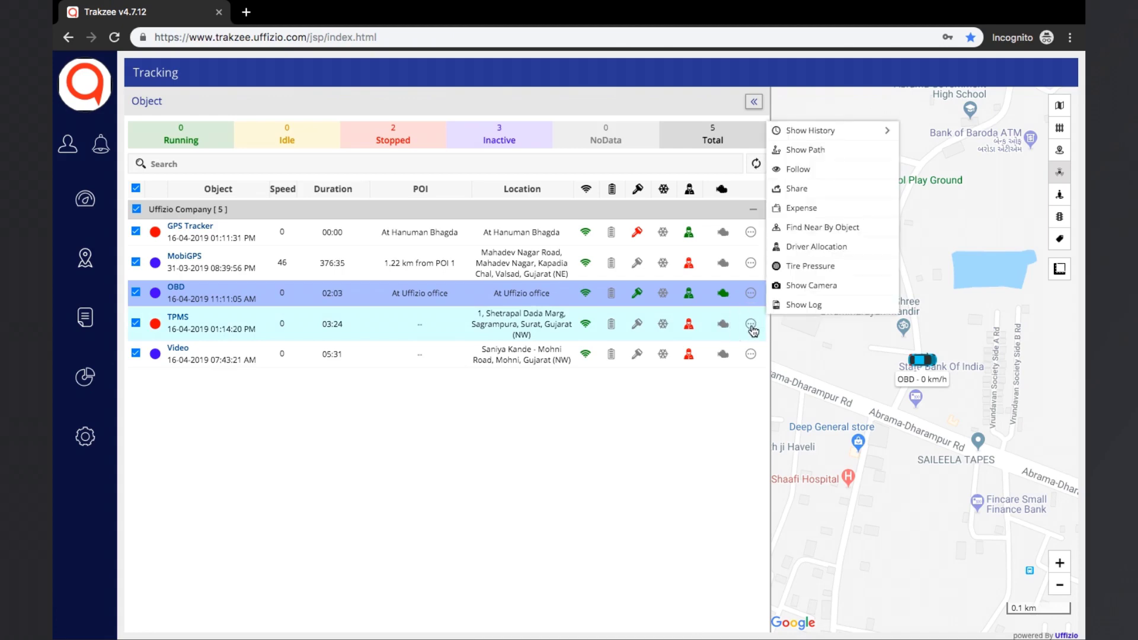
Step: Show today's travel history for the TPMS object and examine the details of its first stoppage
mouse_move(875, 134)
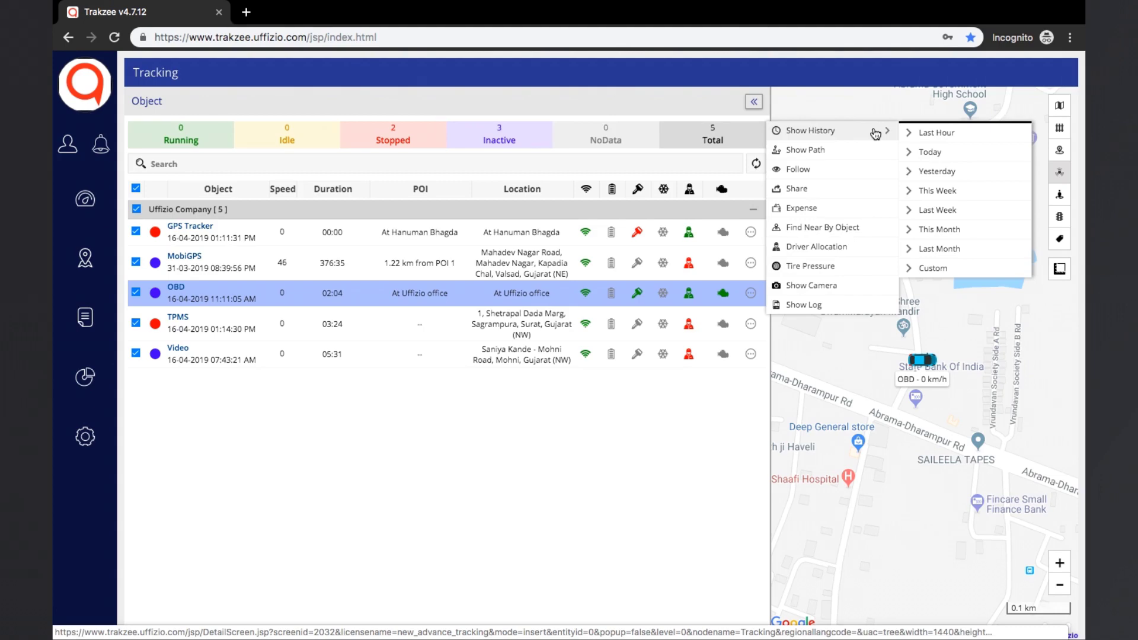
click(930, 151)
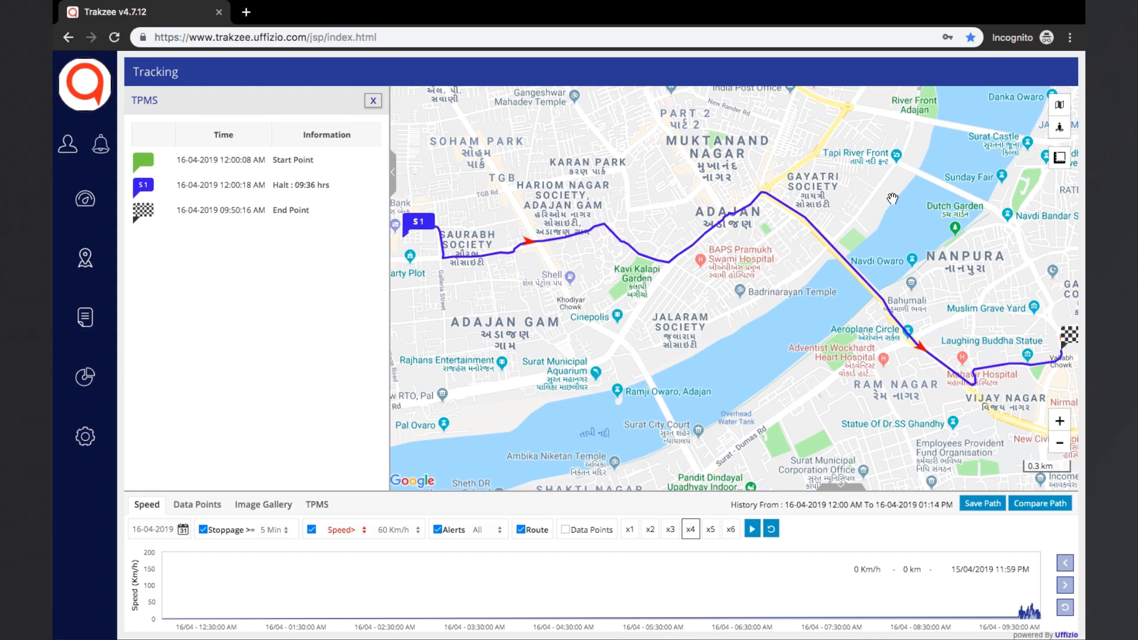
click(426, 222)
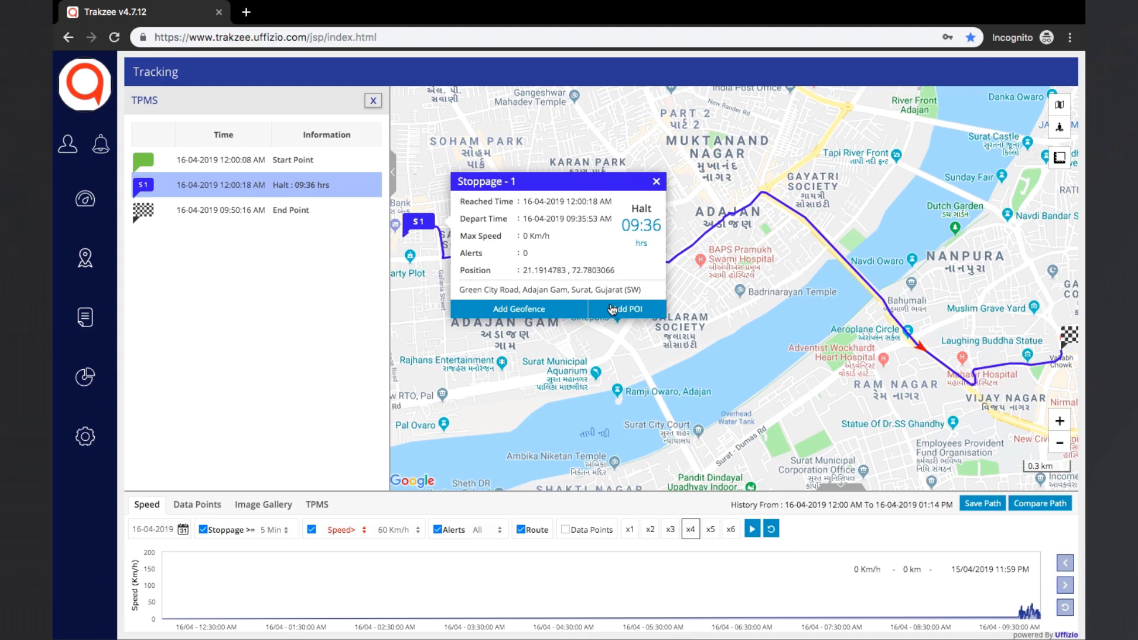
click(656, 182)
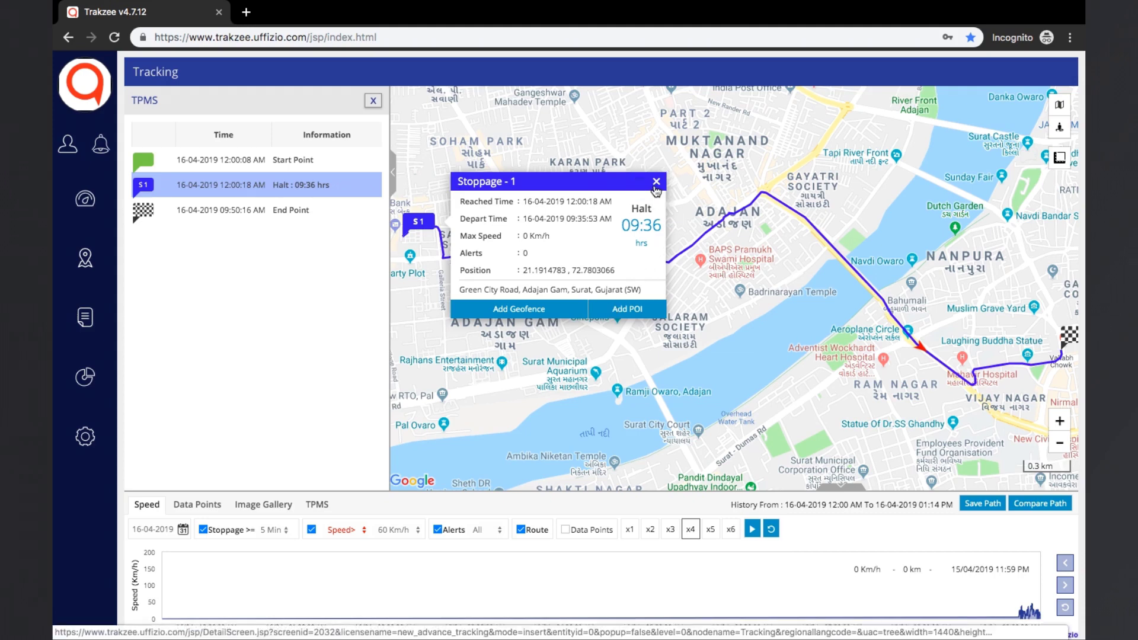
Step: Inspect the 09:42:18 AM point on the TPMS speed graph and enlarge the graph's 09:32 to 09:46 span
click(155, 504)
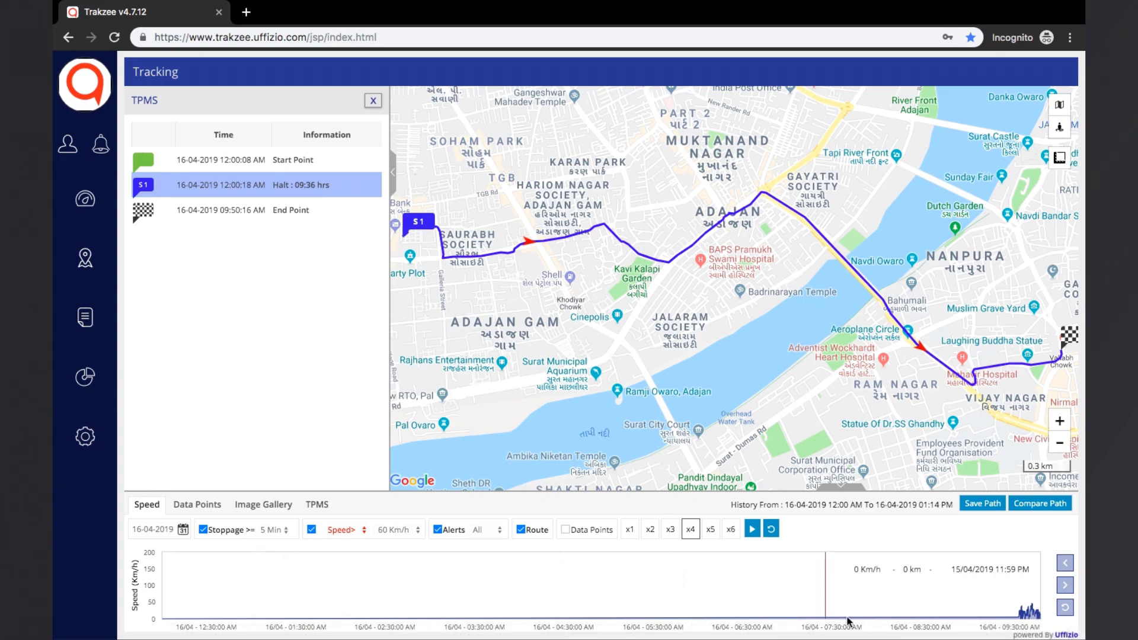
click(1029, 606)
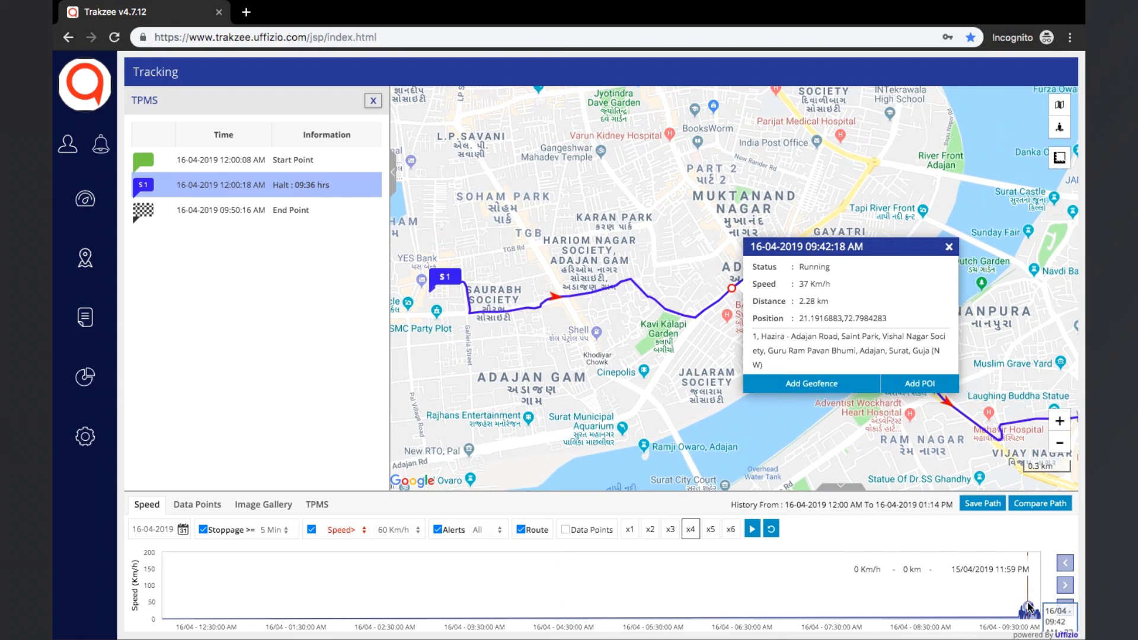
drag(1014, 605, 1036, 616)
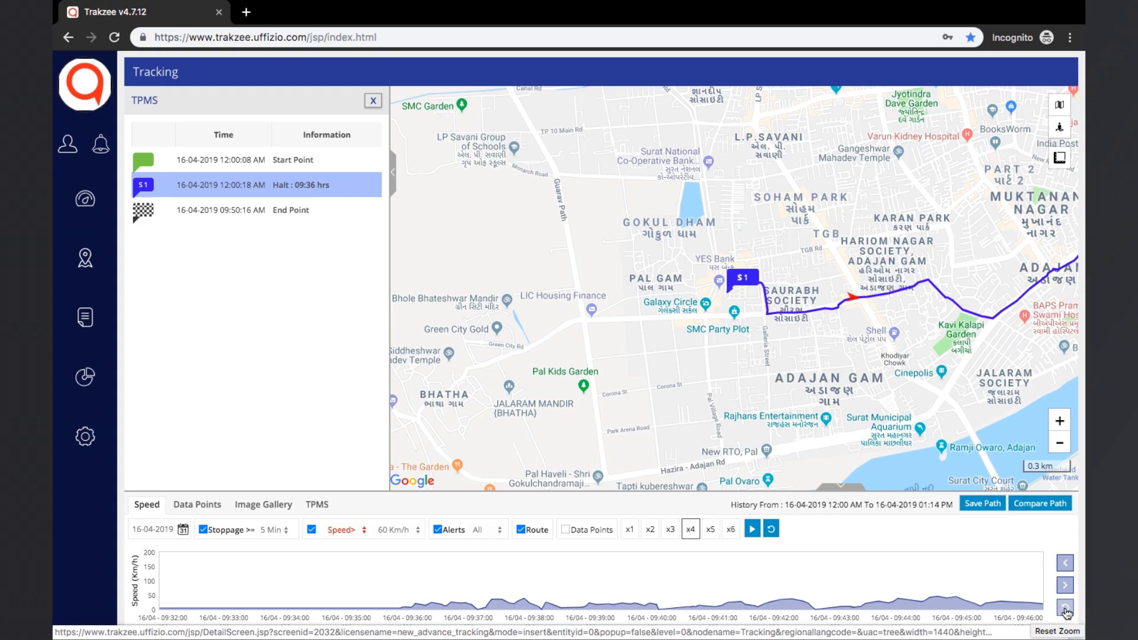
click(1065, 585)
click(1066, 571)
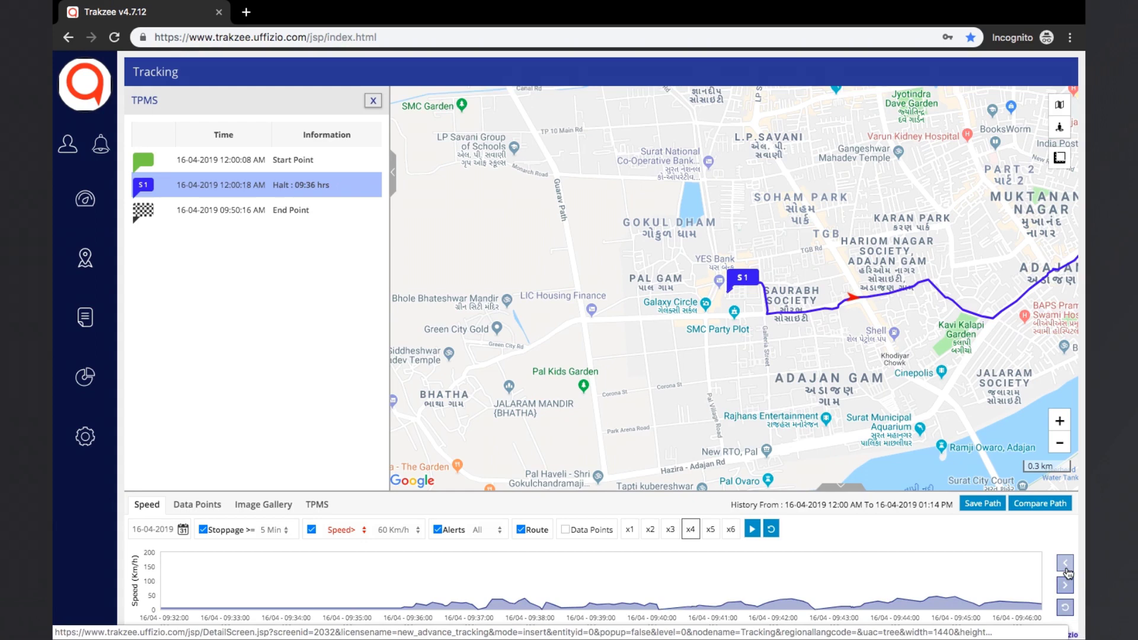
mouse_move(581, 616)
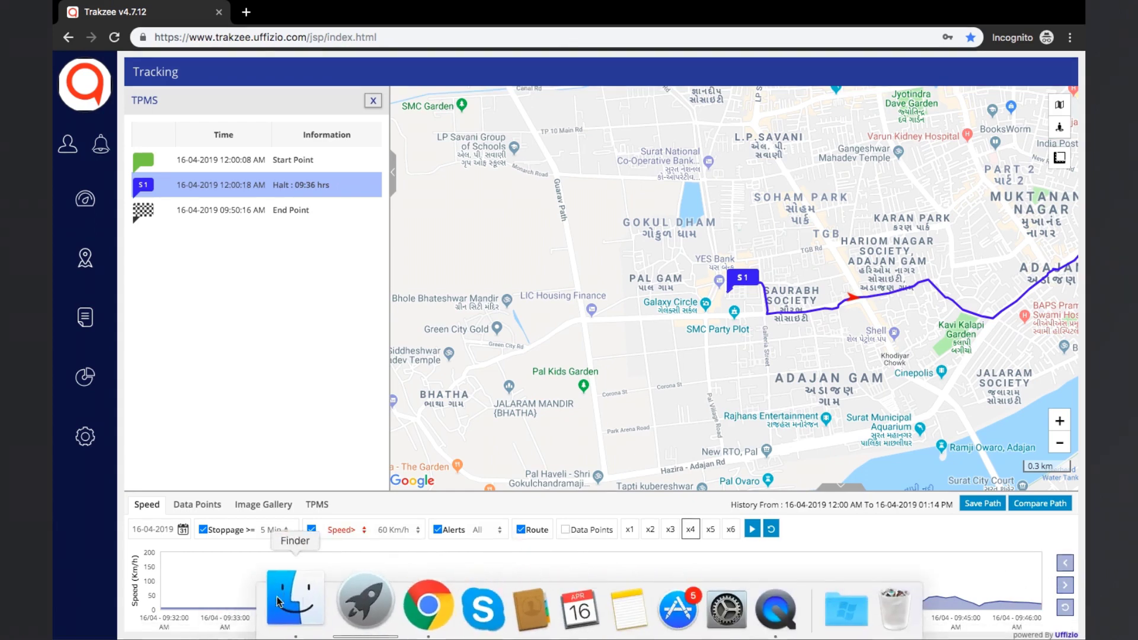
Step: Hide and redisplay the stoppages on the TPMS route and check the minimum stoppage duration options, keeping 5 Min
click(203, 529)
click(203, 530)
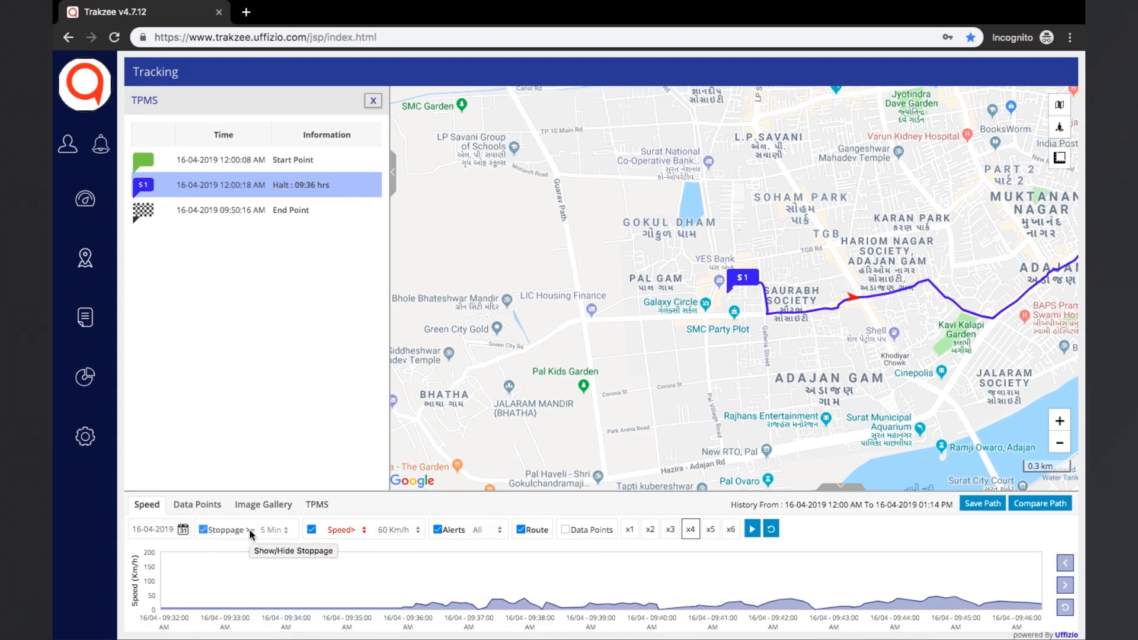
click(271, 531)
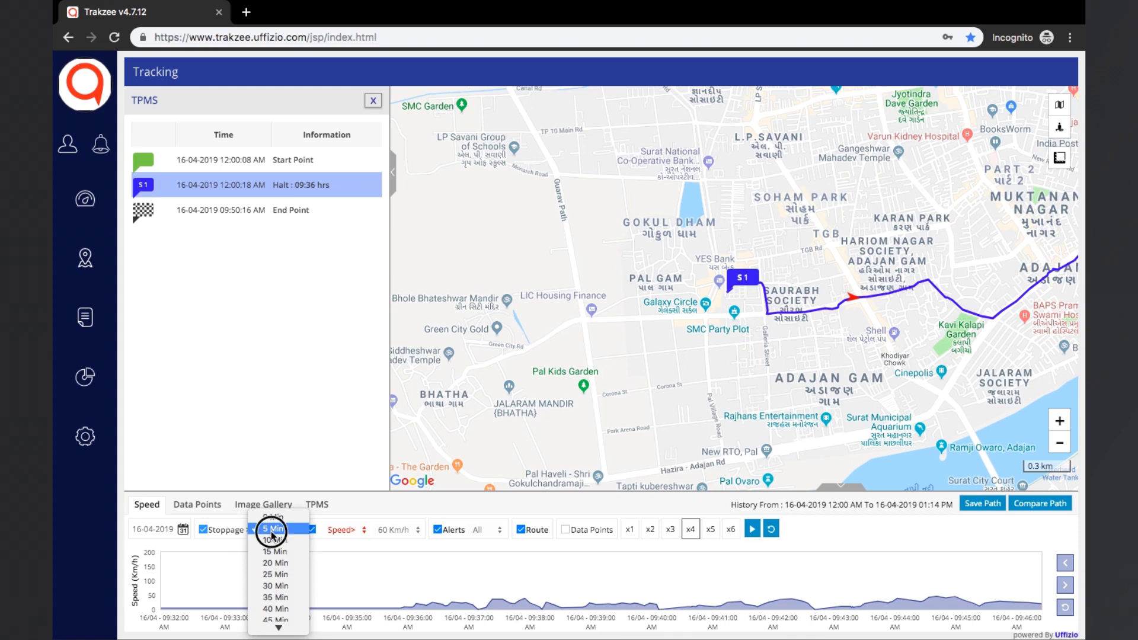
click(271, 531)
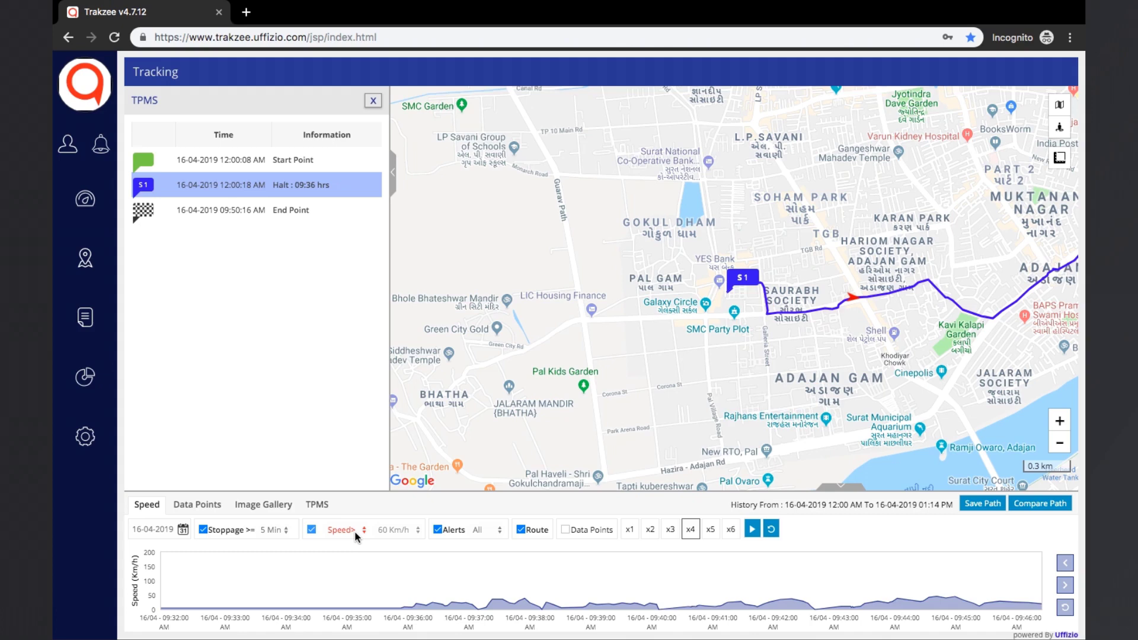
Step: Set the speed highlighting threshold to 20 Km/h and examine the sections of the TPMS route above that speed
click(398, 531)
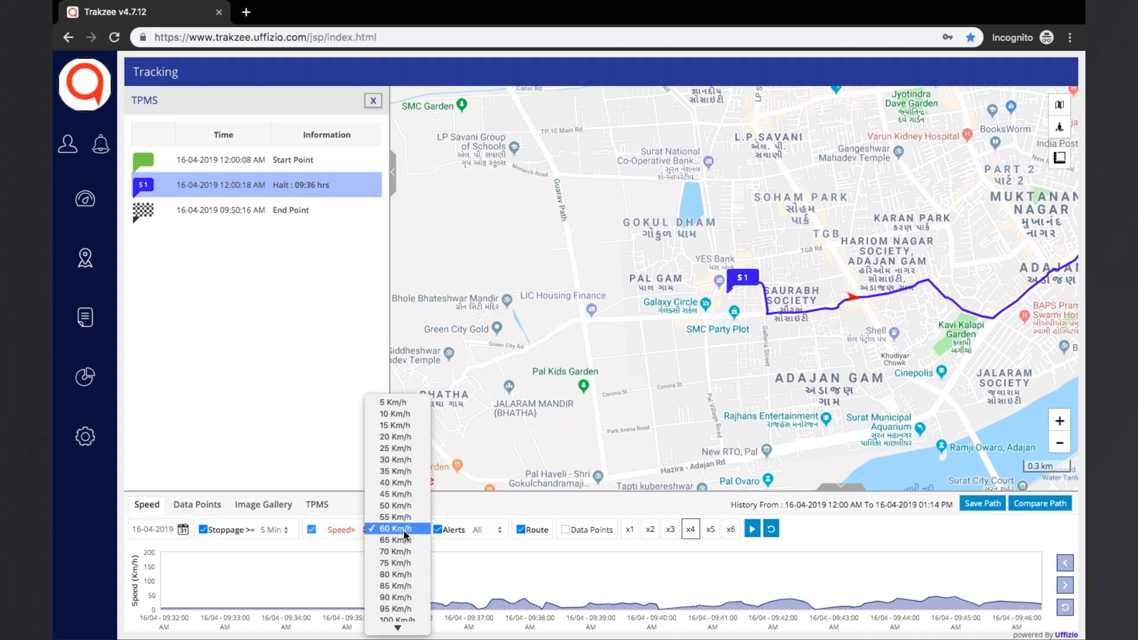
click(404, 439)
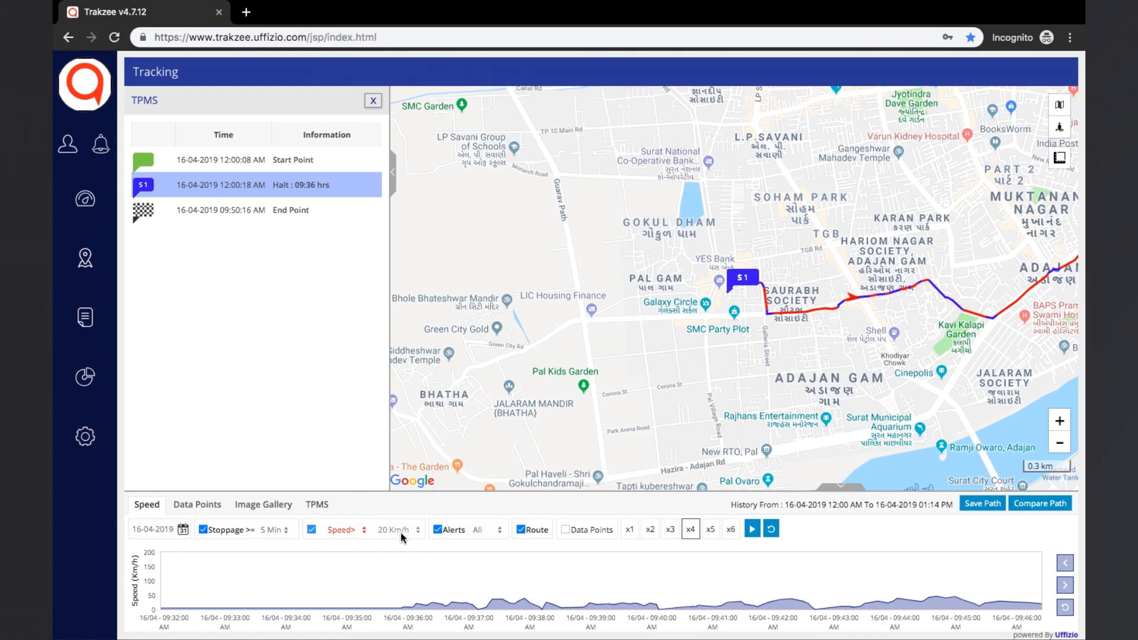
drag(881, 345, 586, 351)
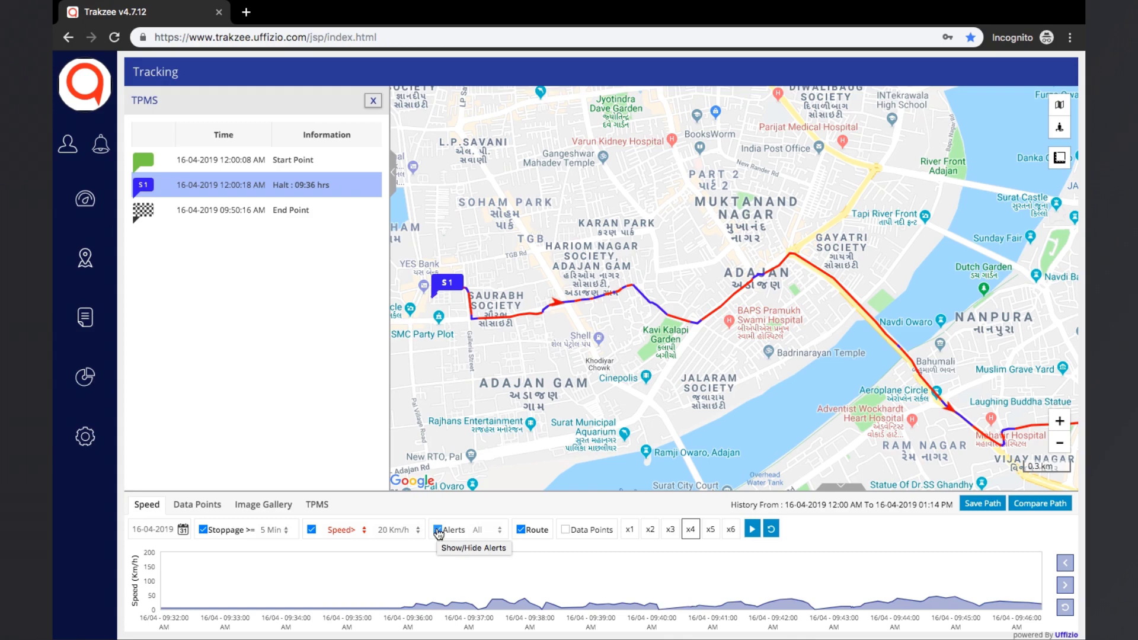
Step: Check the alert filter options, keeping All, and hide and redisplay the route line on the map
click(481, 531)
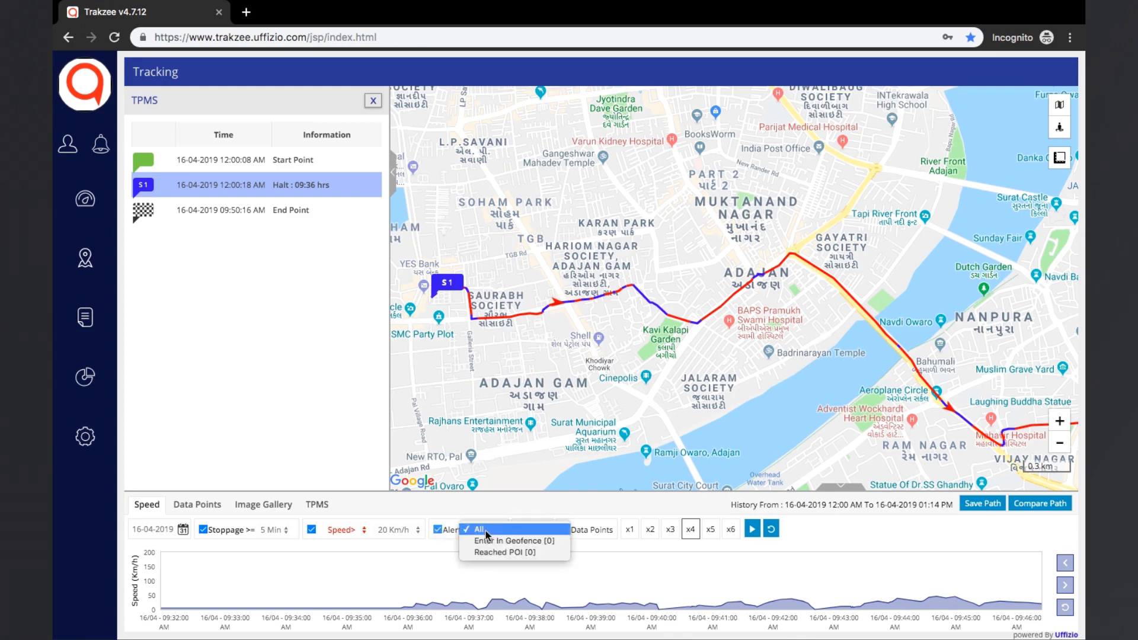
click(485, 531)
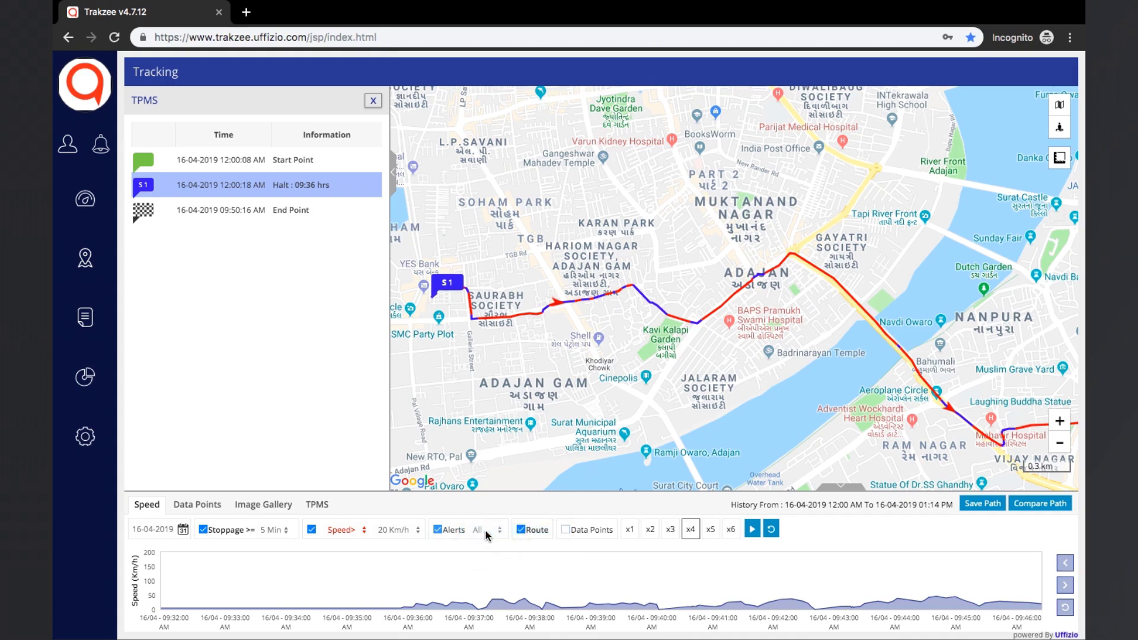
click(523, 536)
click(523, 534)
Step: Show the data points along the route, inspect the details of the 09:40:05 AM point and close them
click(567, 534)
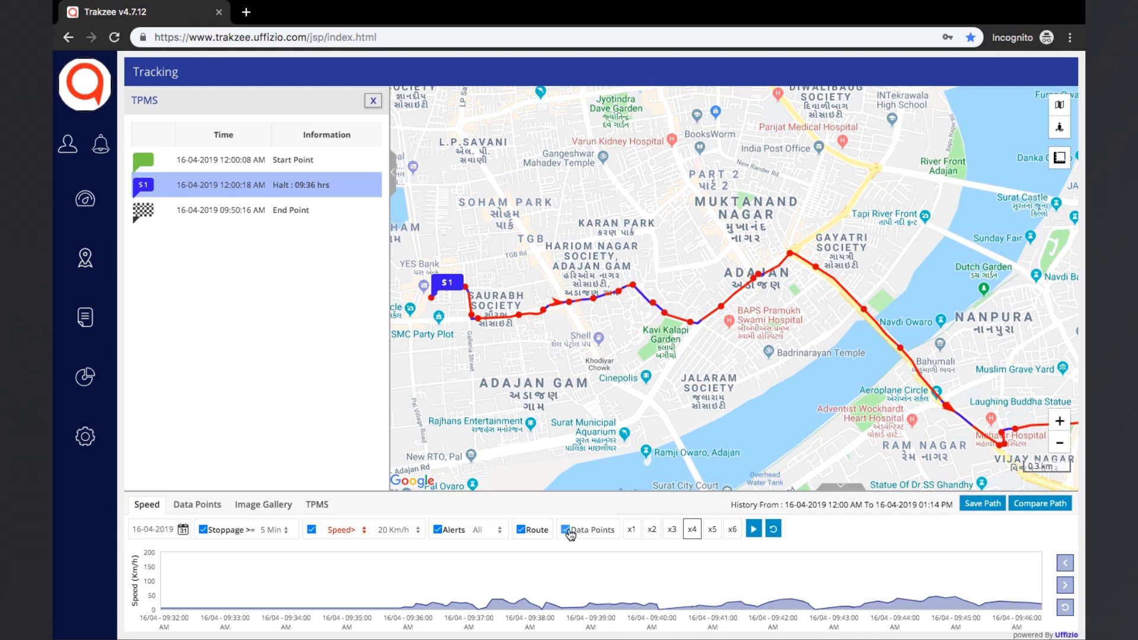
click(633, 287)
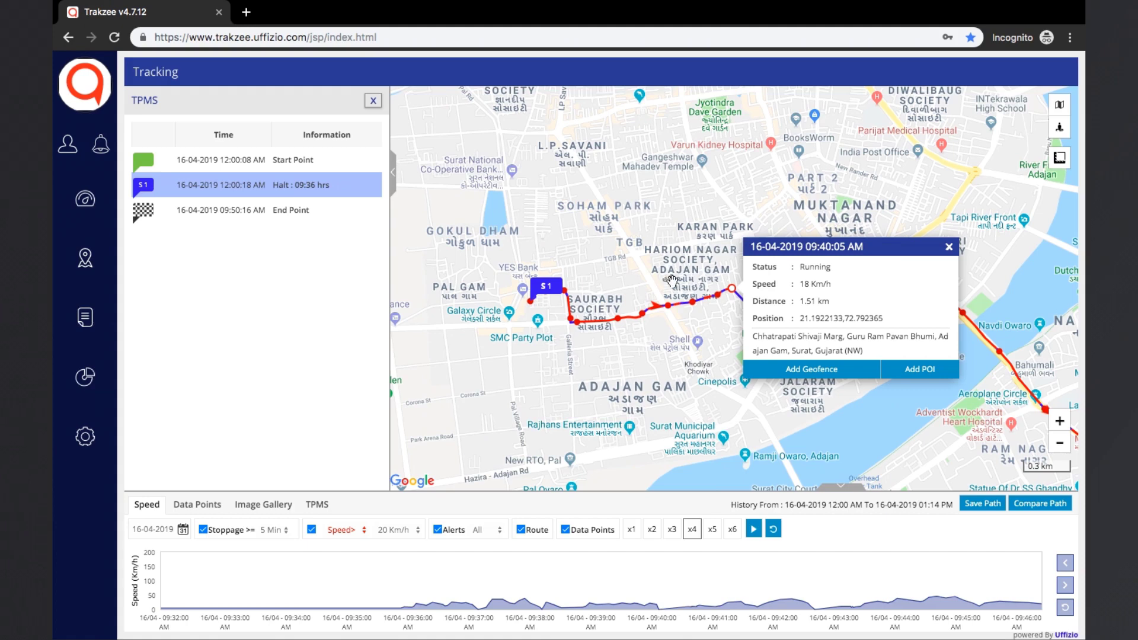
click(843, 285)
click(948, 247)
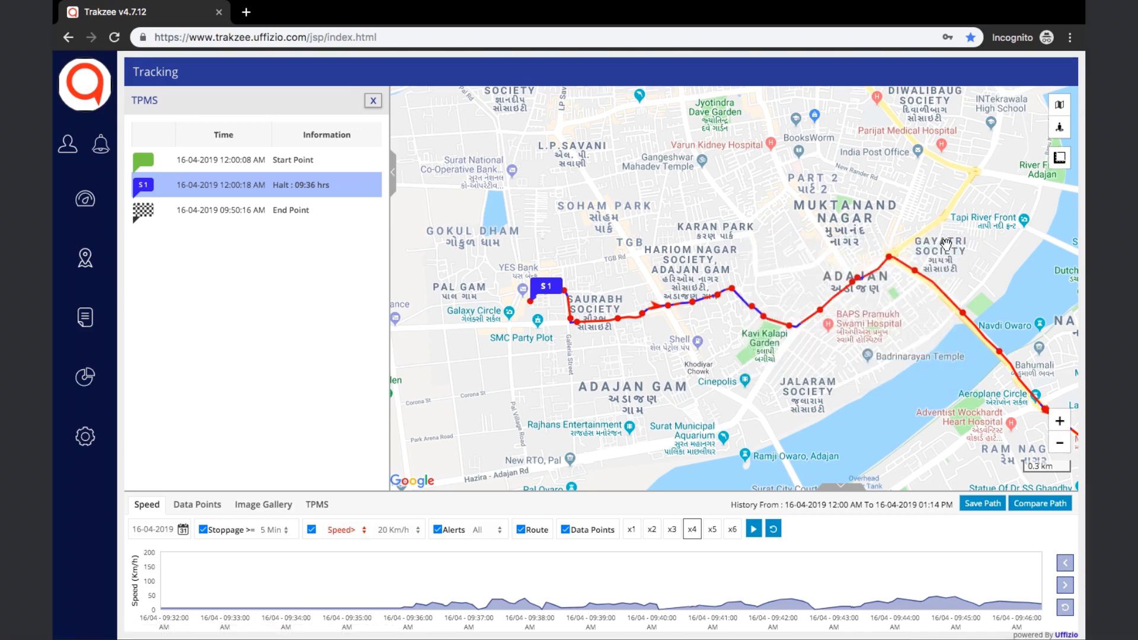
Step: Play back the TPMS trip on the map, switching the speed to x6 and back to x4, and pause it
click(754, 530)
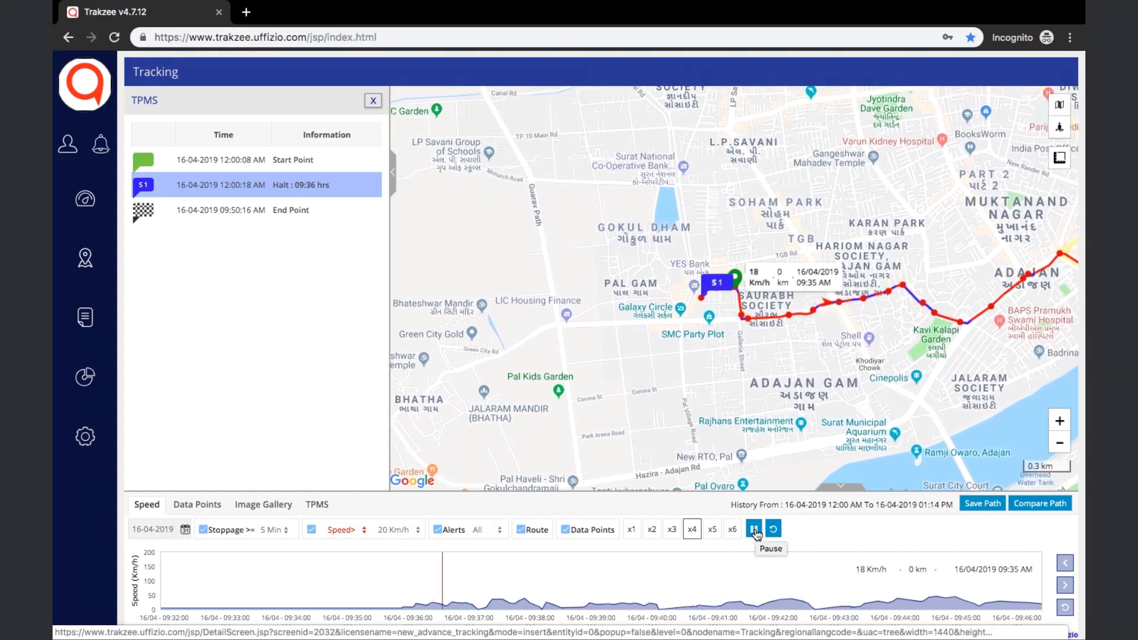
click(733, 529)
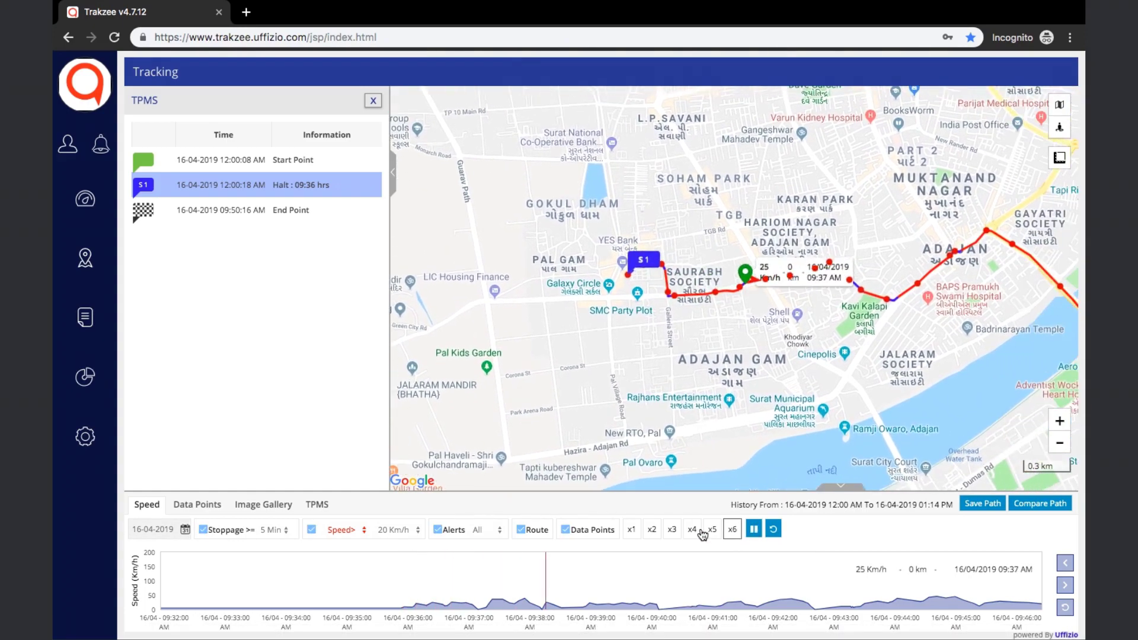
click(692, 529)
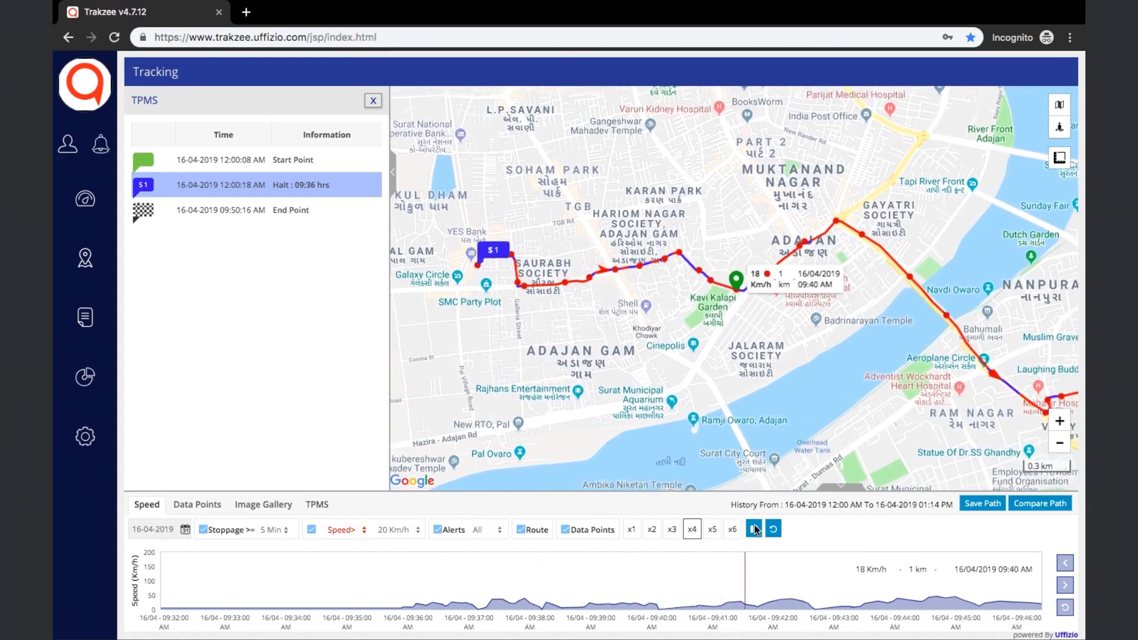
click(755, 529)
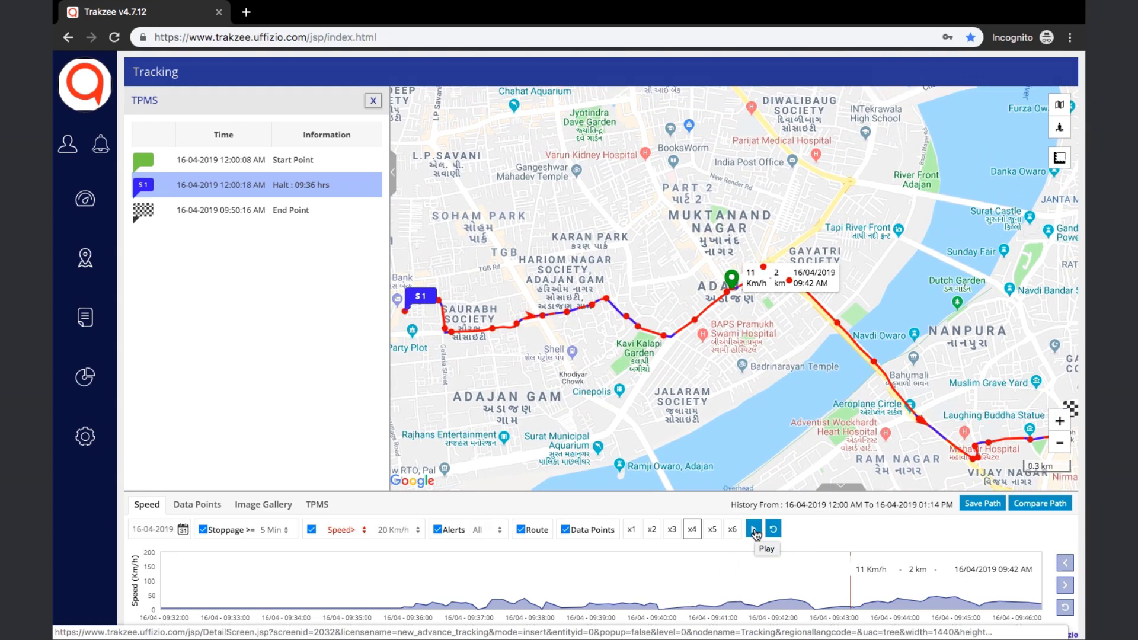
Step: Review the history's 12:00:18 AM data point, image gallery and tire pressure data, and close the TPMS history
click(207, 507)
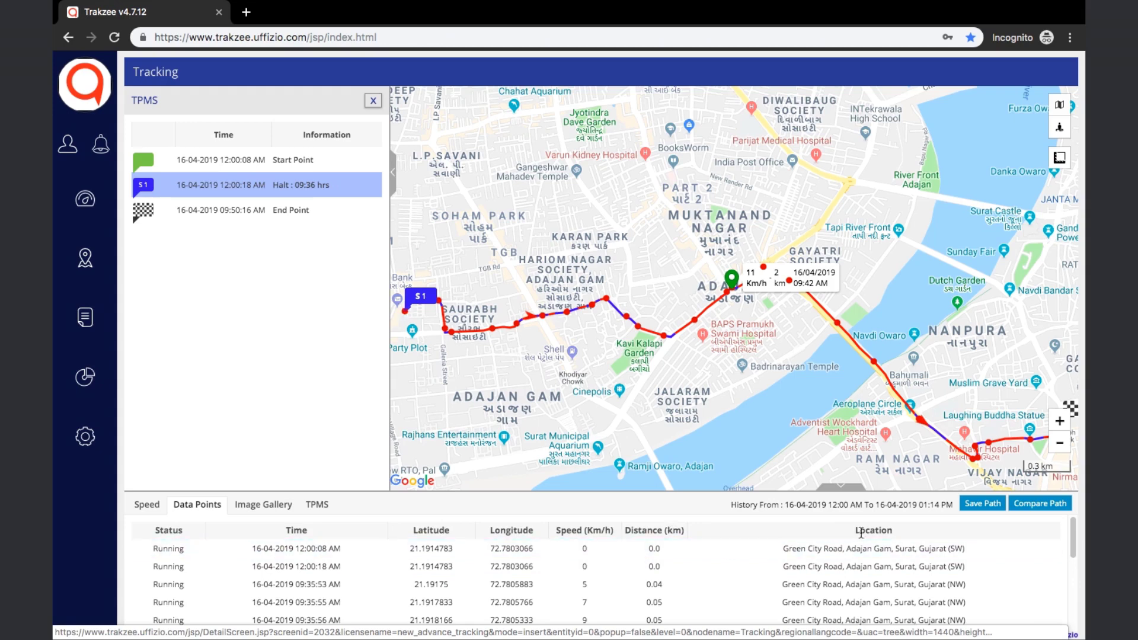
click(658, 569)
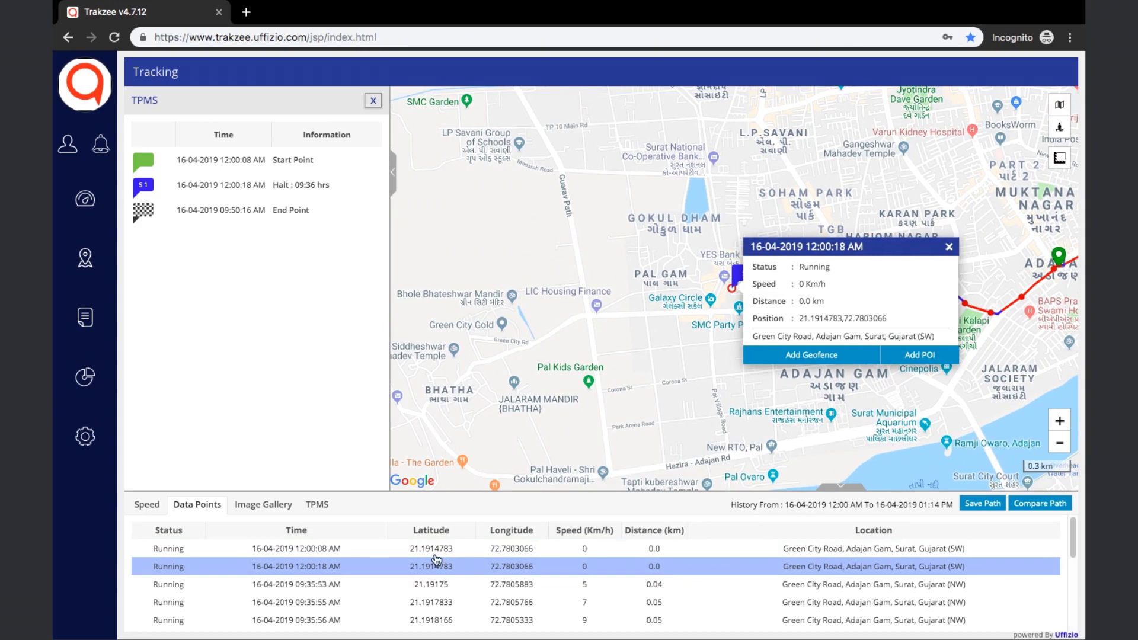
click(278, 509)
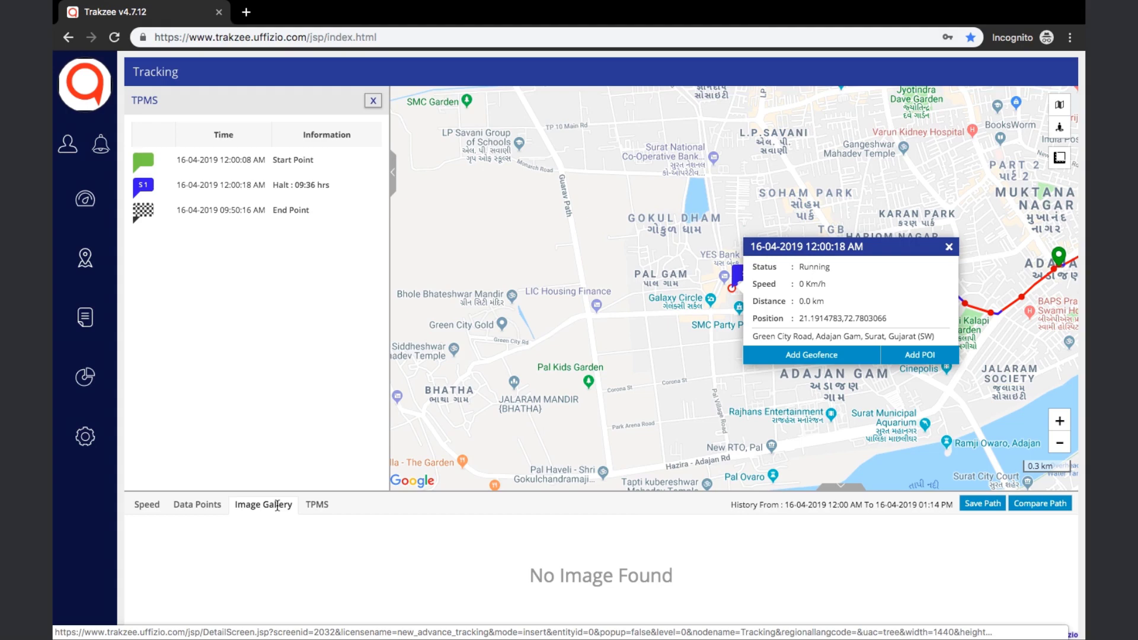
click(318, 506)
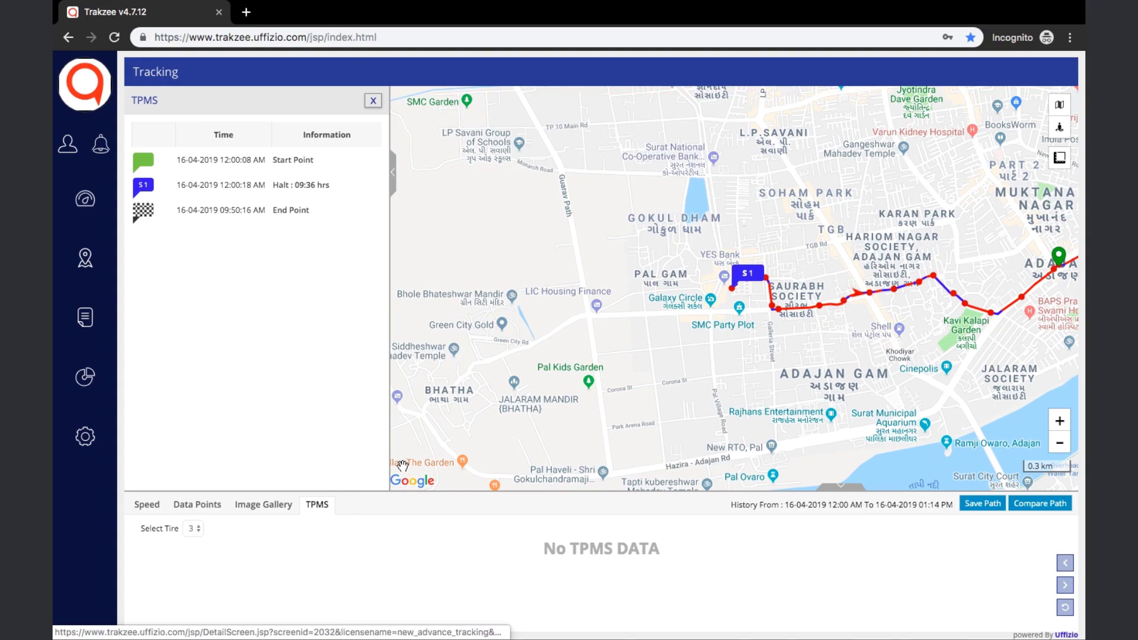
click(372, 102)
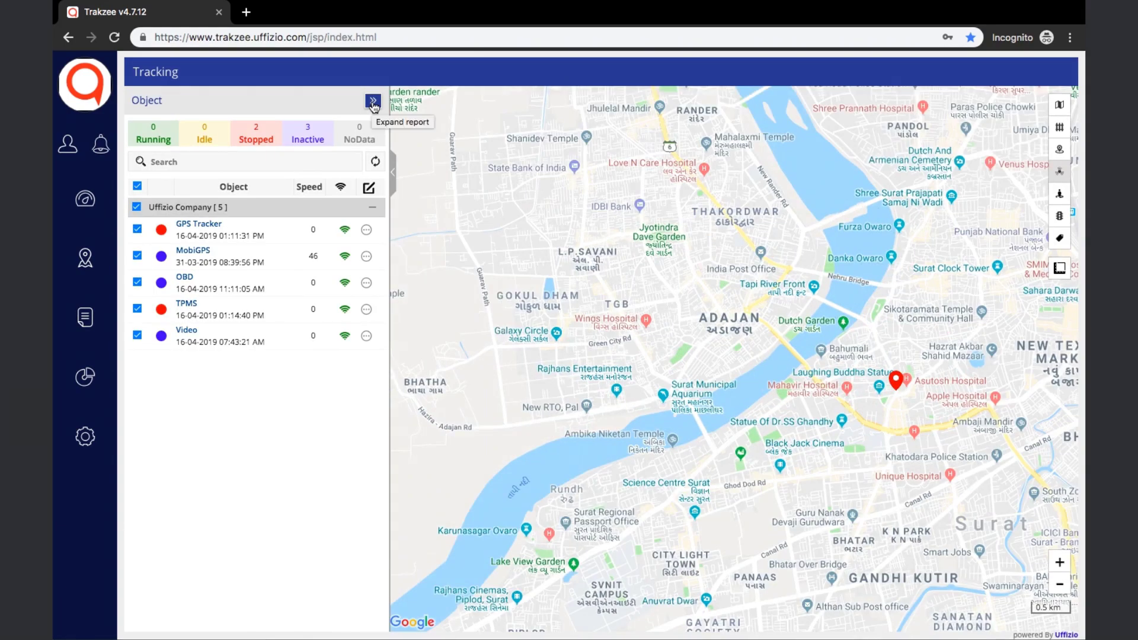
Step: Show the TPMS object's path, inspect its 12:00:18 AM data point, and close the path view
click(367, 308)
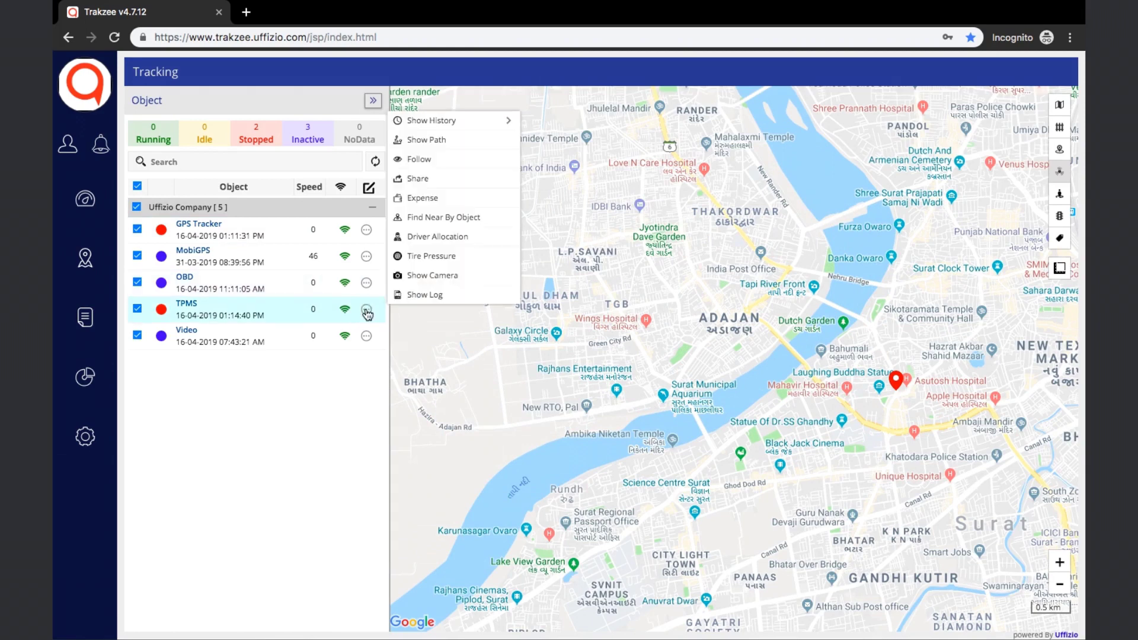
click(472, 142)
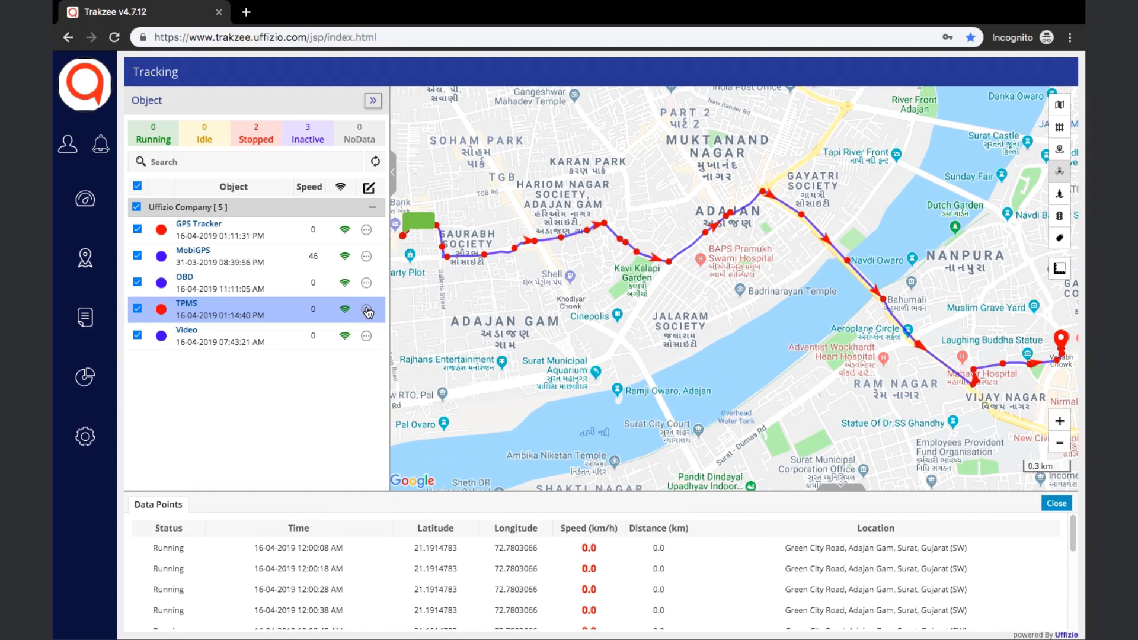
click(392, 569)
click(532, 576)
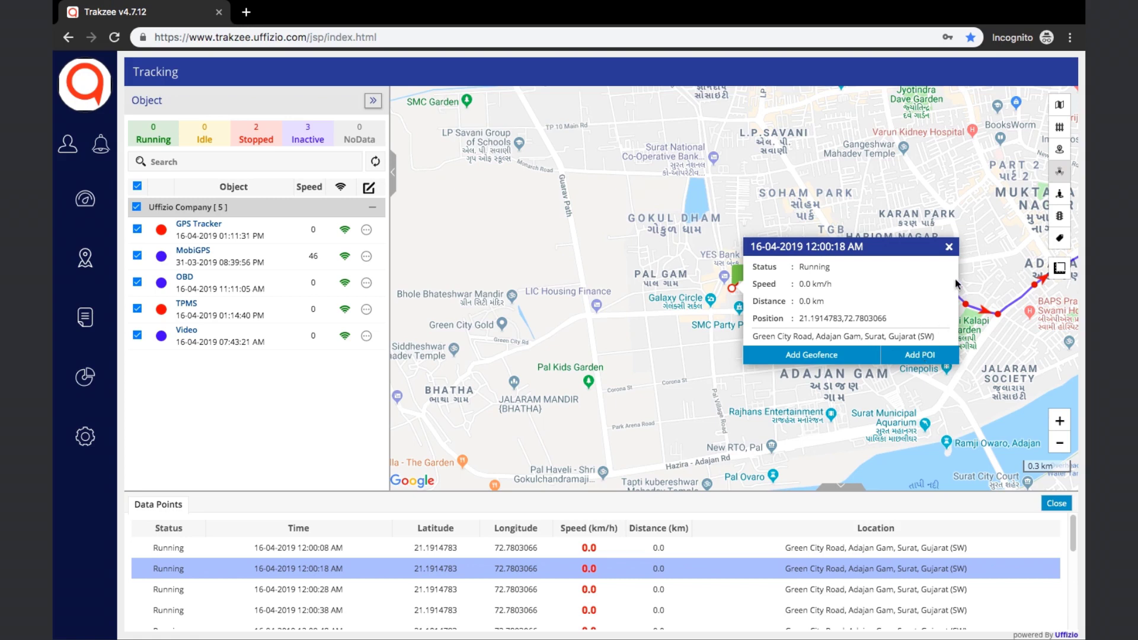
click(950, 247)
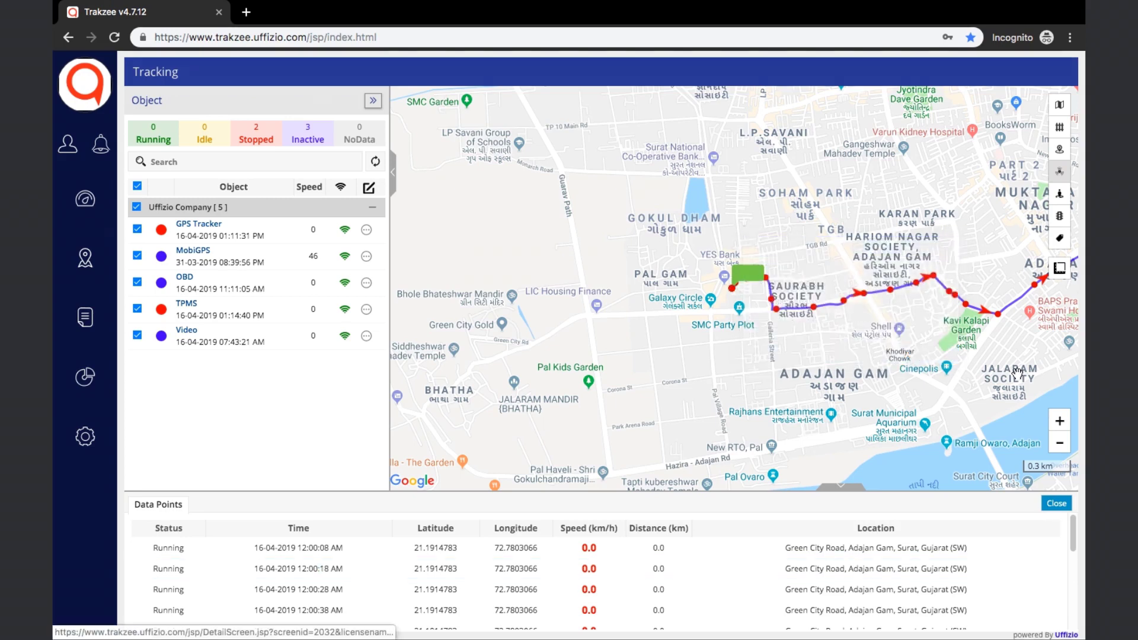
click(1057, 503)
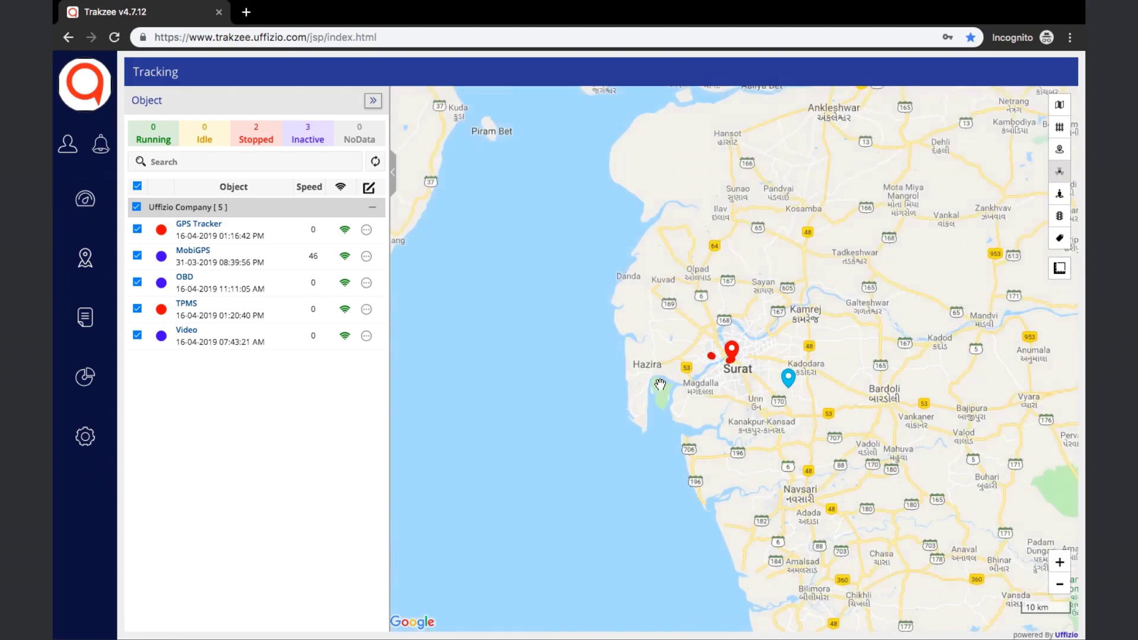
Step: Follow the TPMS object in its own map window, try resizing, minimizing, restoring and moving the window, and close it
click(366, 309)
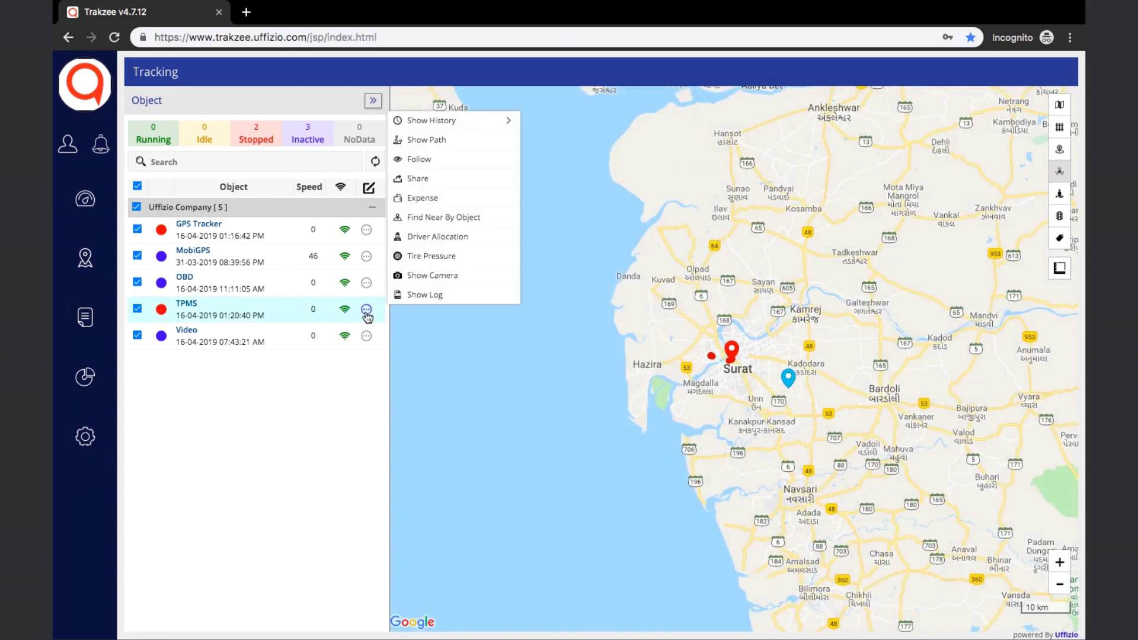
click(452, 159)
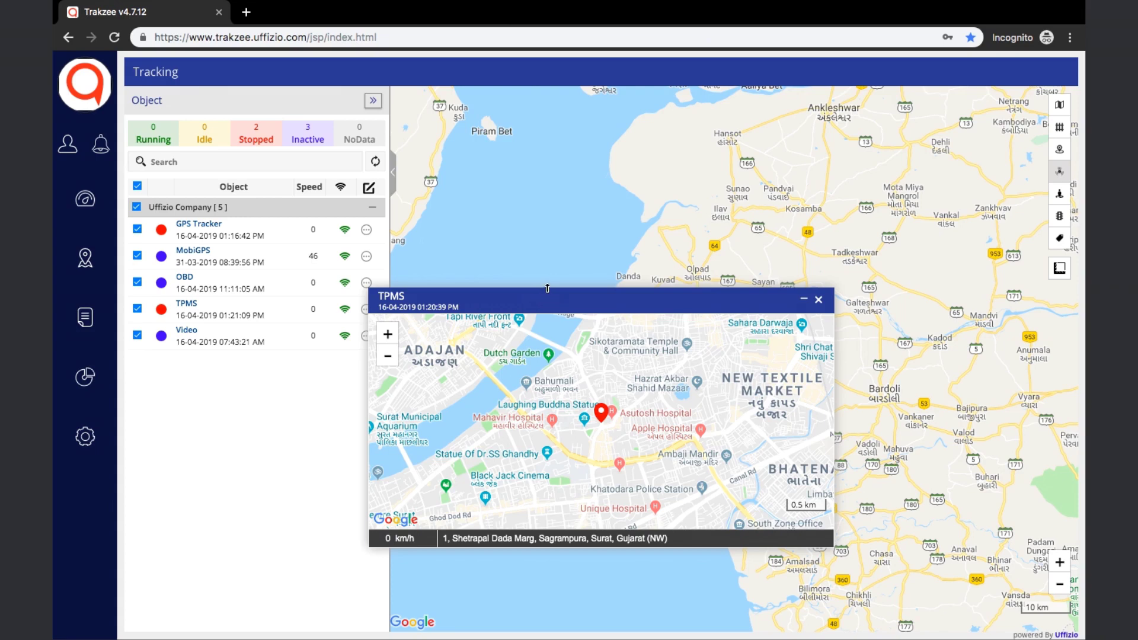
drag(547, 288, 561, 338)
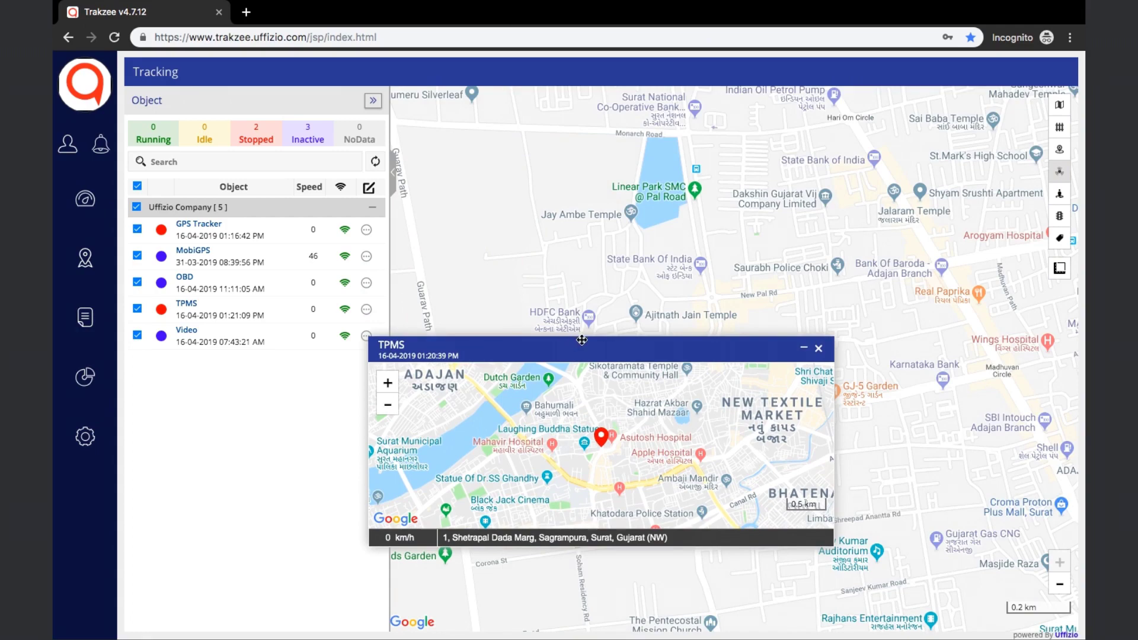
click(804, 348)
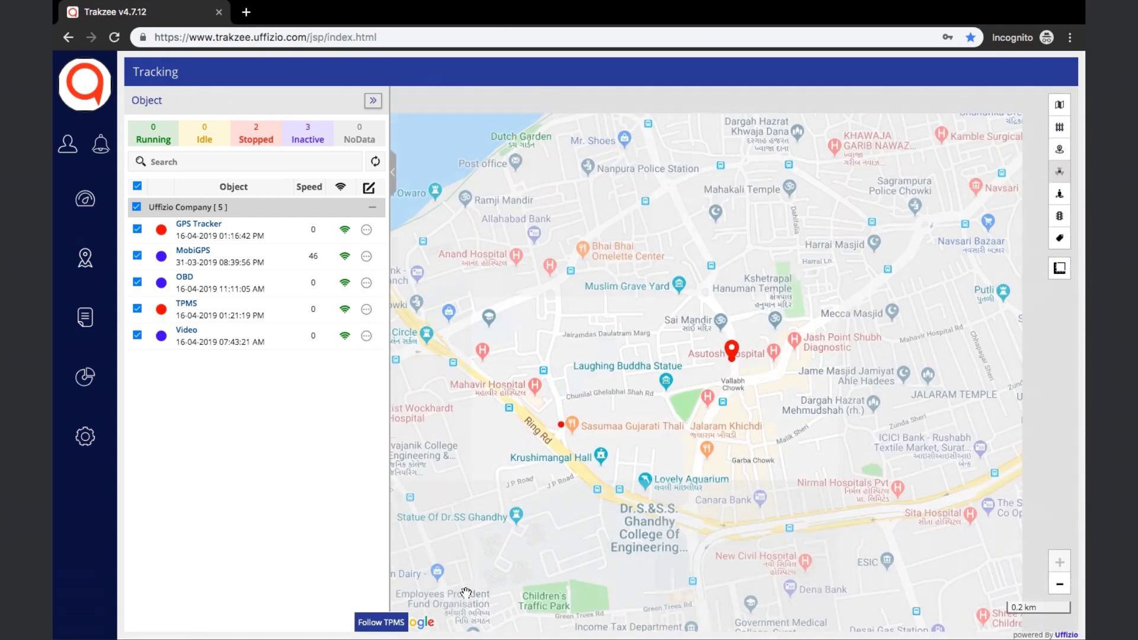
click(381, 622)
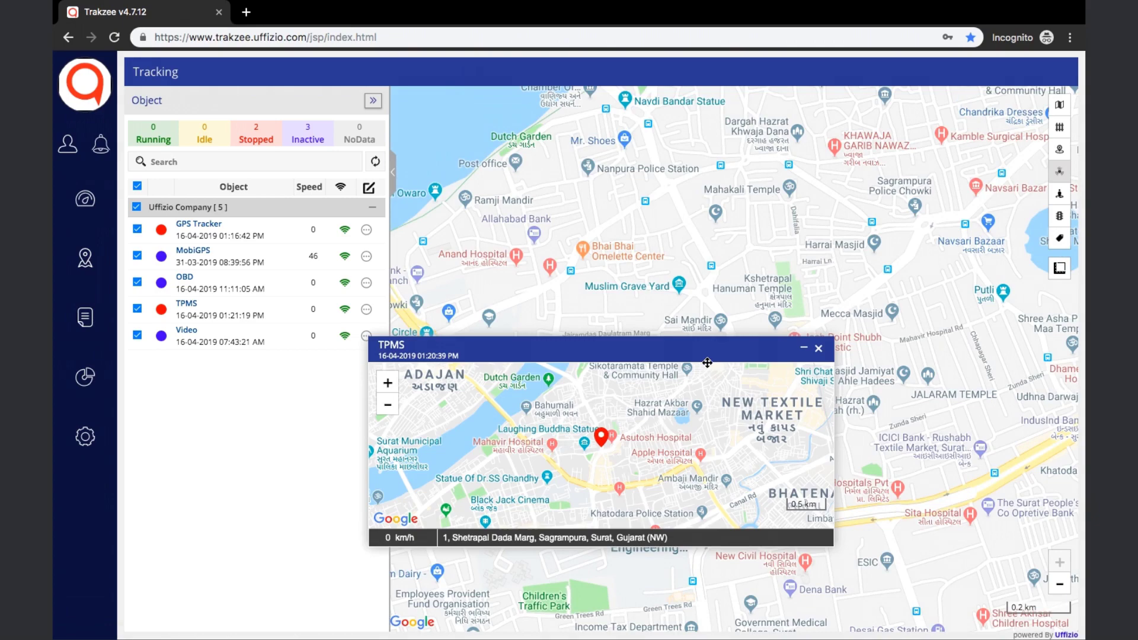
drag(708, 360, 929, 429)
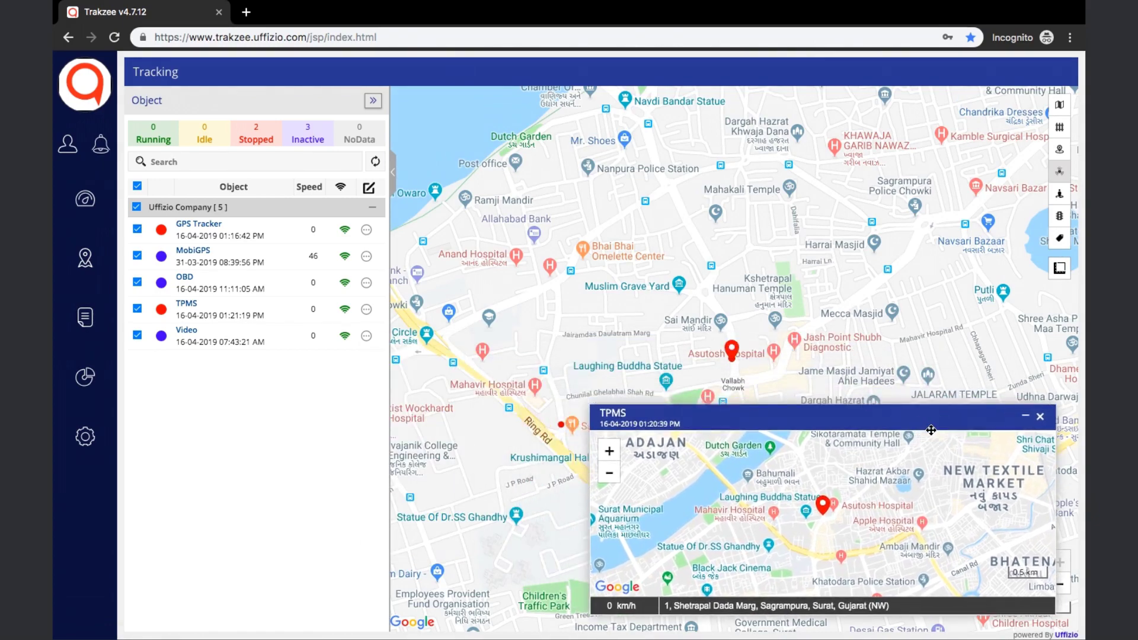
click(1041, 418)
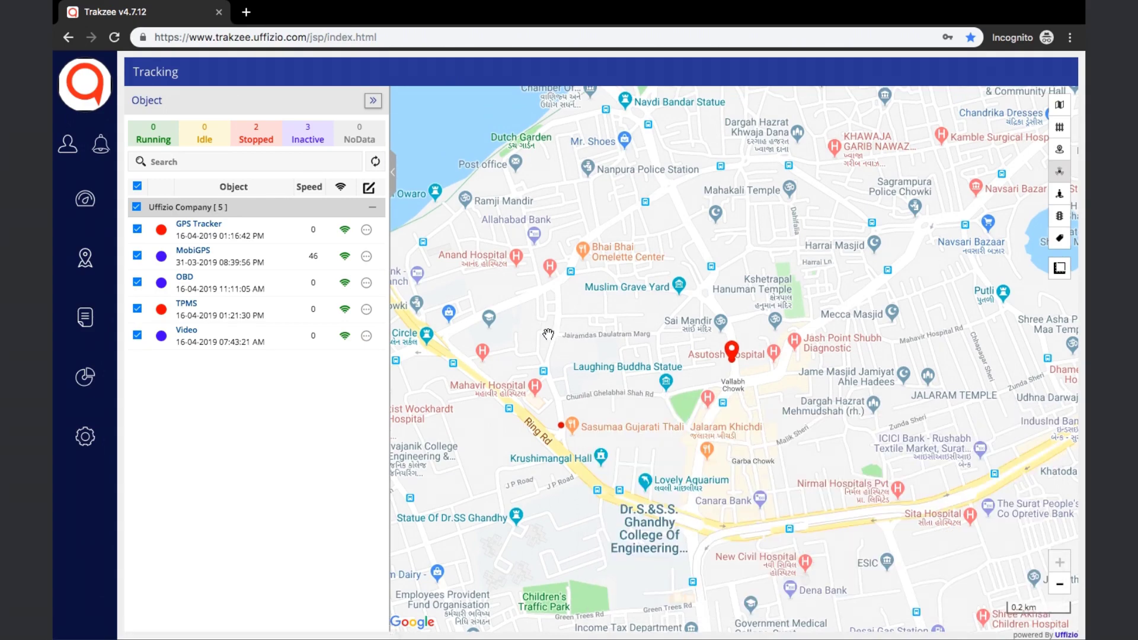
Step: Open the TPMS object's location sharing form, review the validity choices keeping 2 Hours, and cancel without sending
click(367, 310)
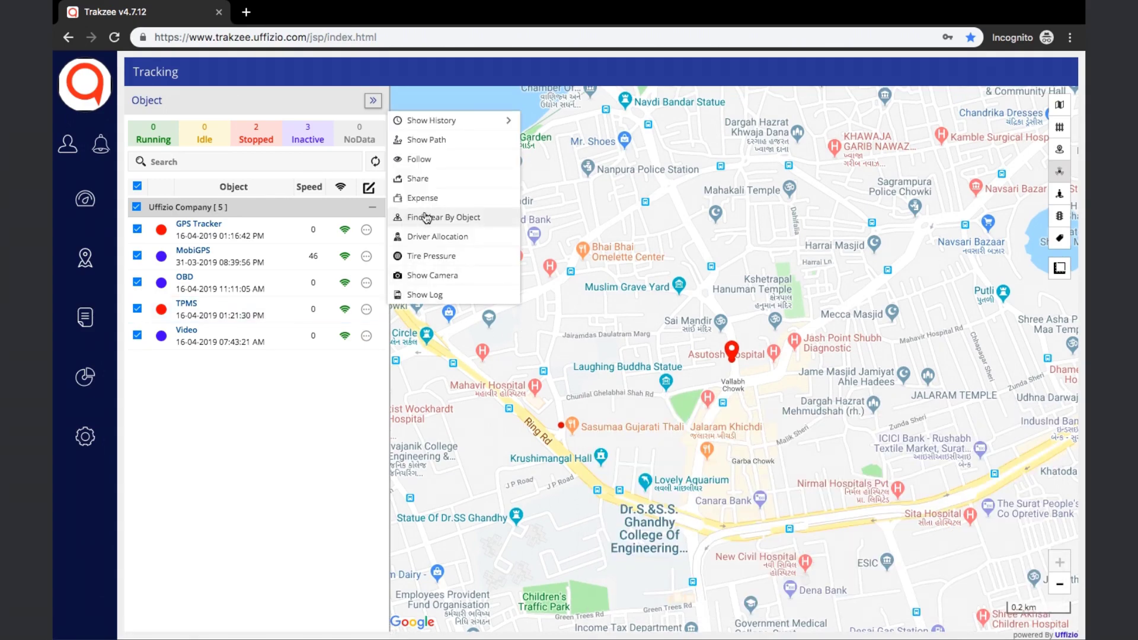
click(437, 185)
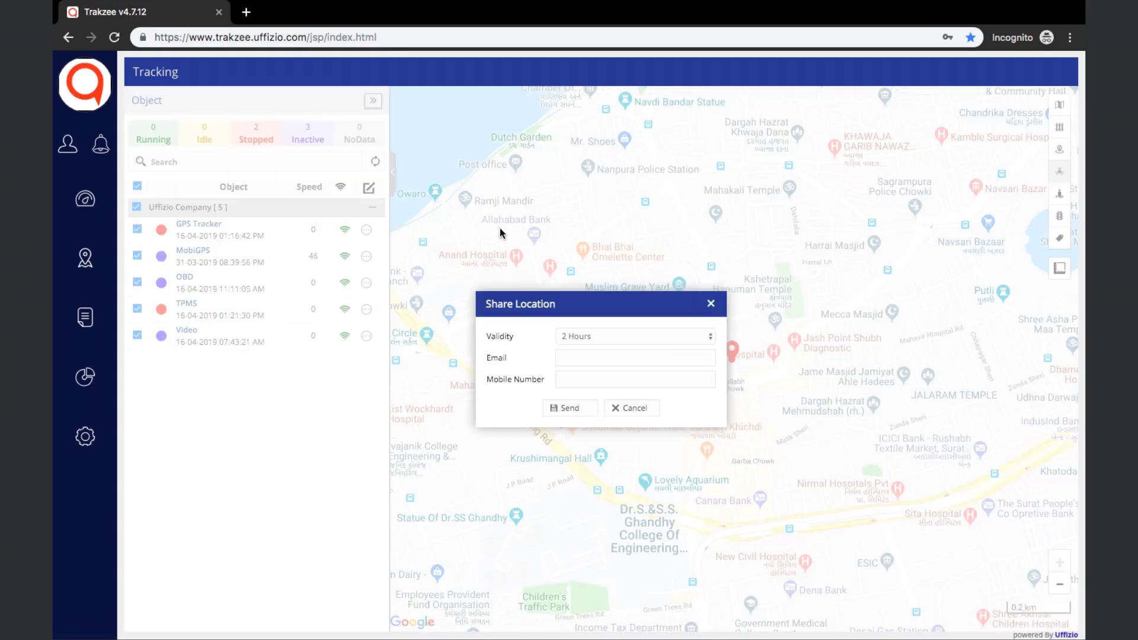
click(621, 333)
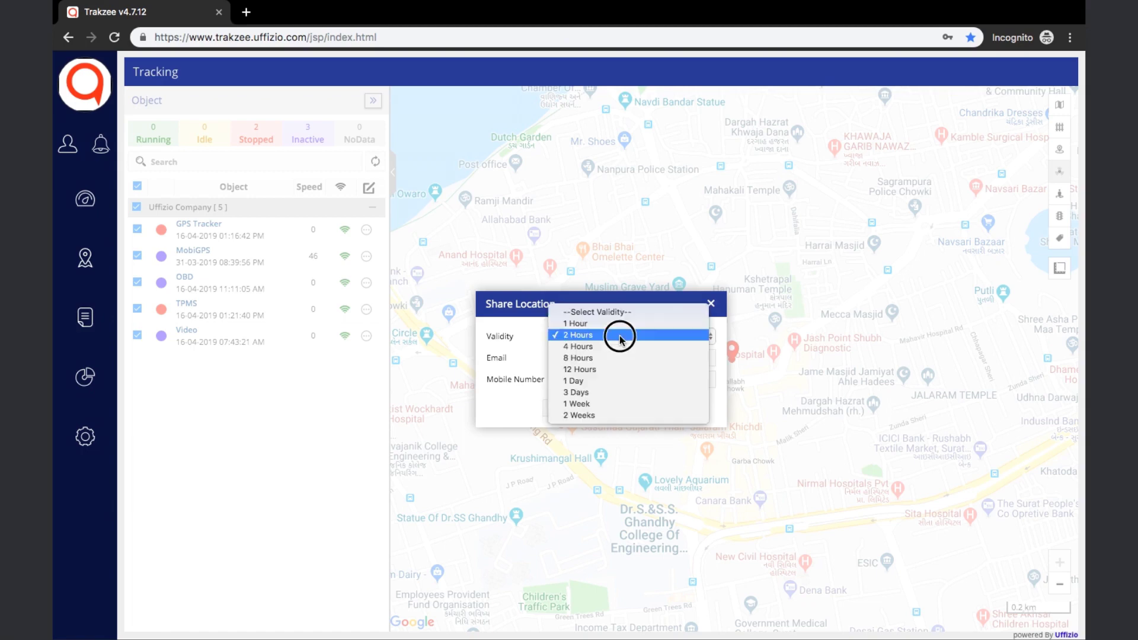
click(620, 336)
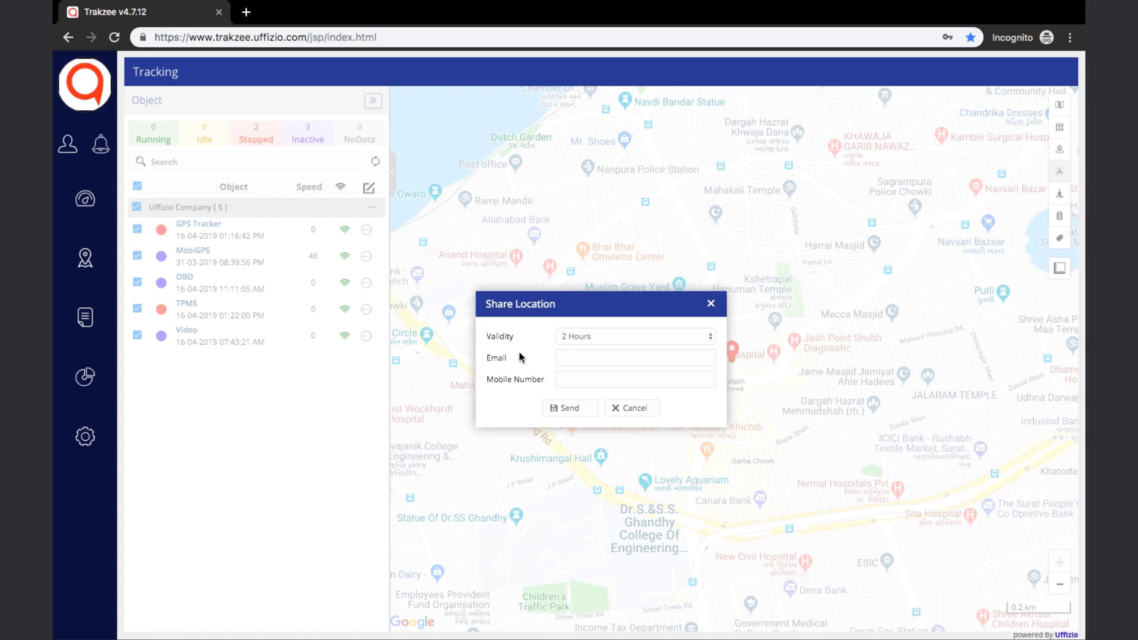
click(545, 380)
click(649, 407)
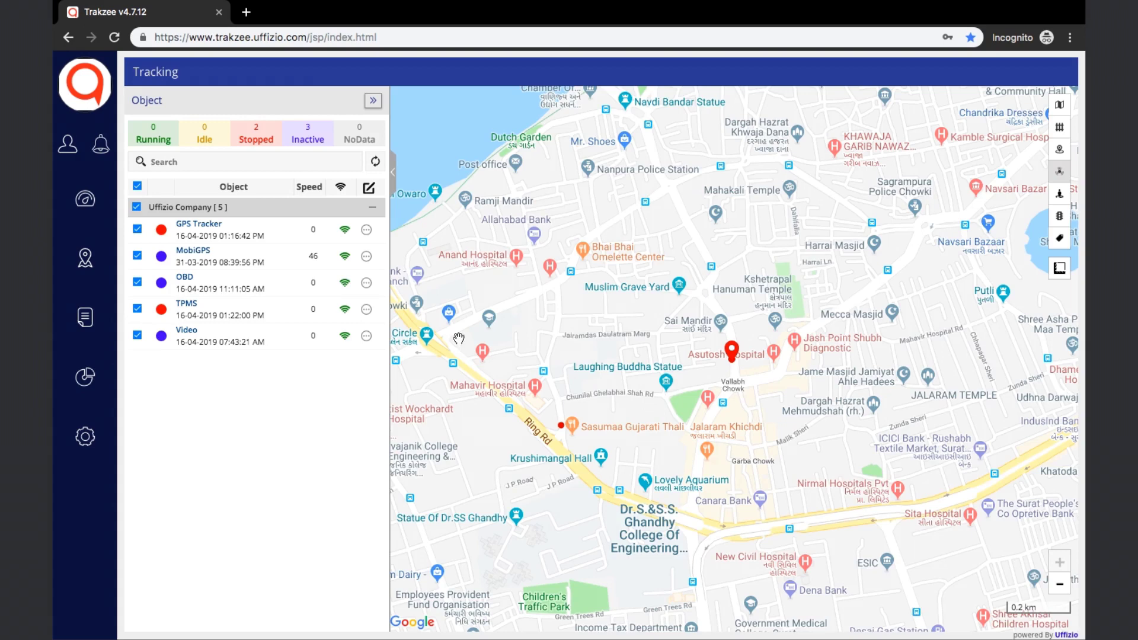
Step: Open the TPMS expense form, review the Fuel type and fuel station choices, and view and close the new fuel station form
click(366, 309)
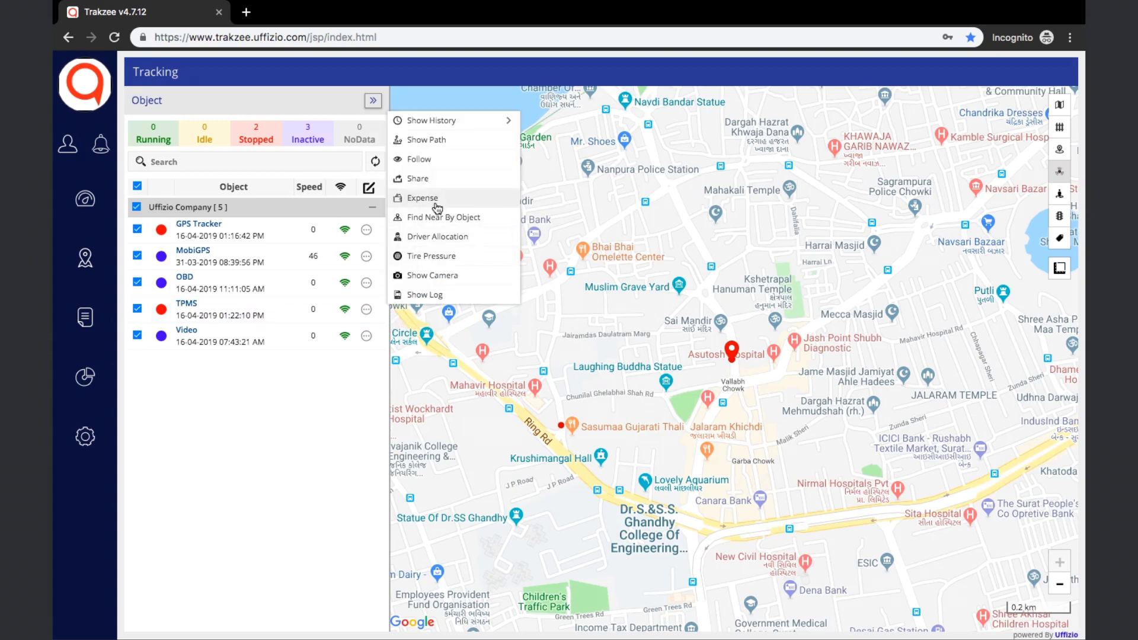
click(438, 202)
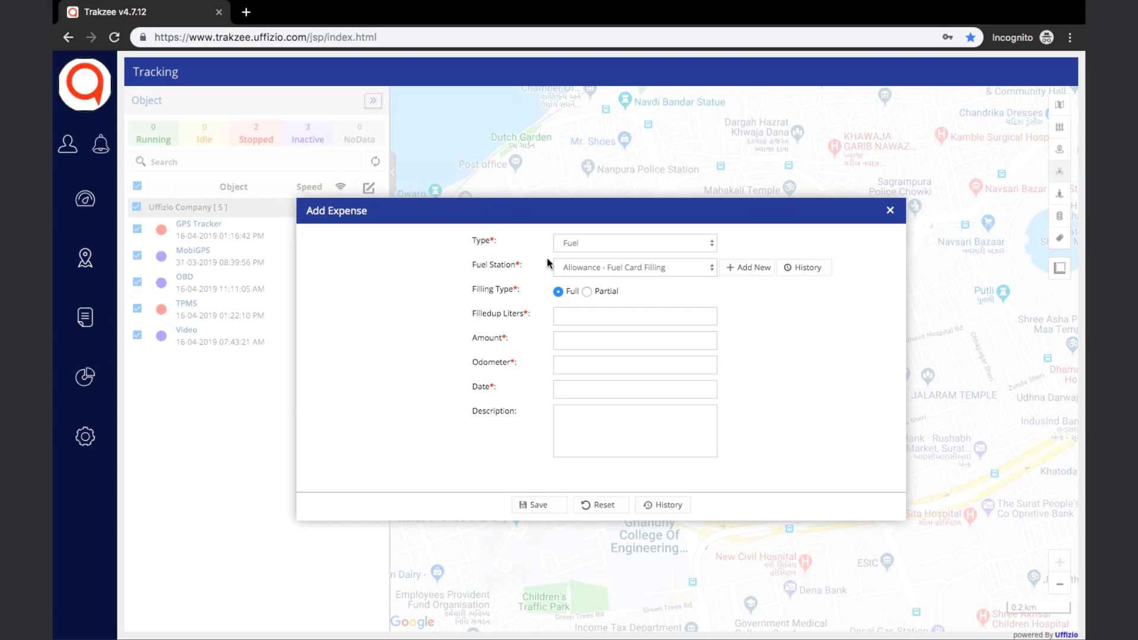
click(592, 243)
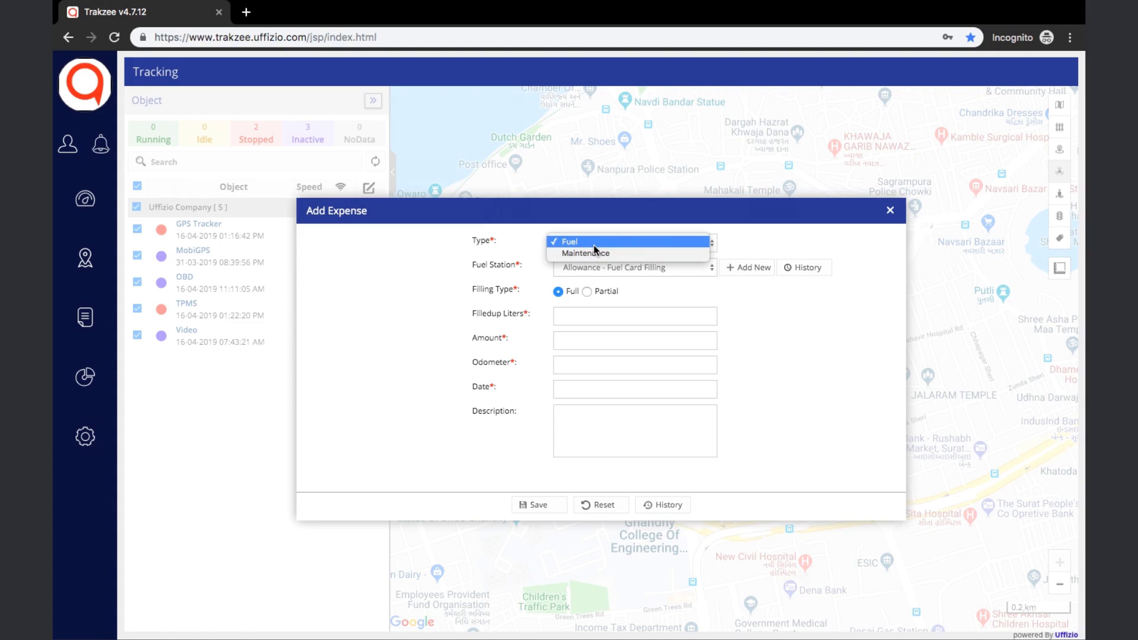
click(595, 243)
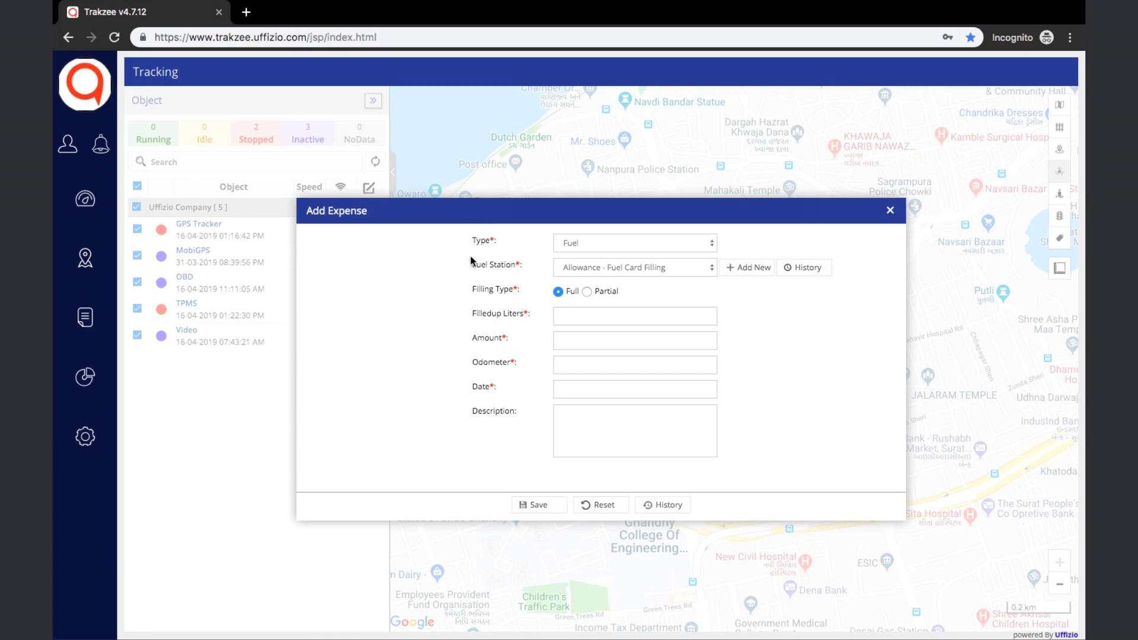
click(587, 268)
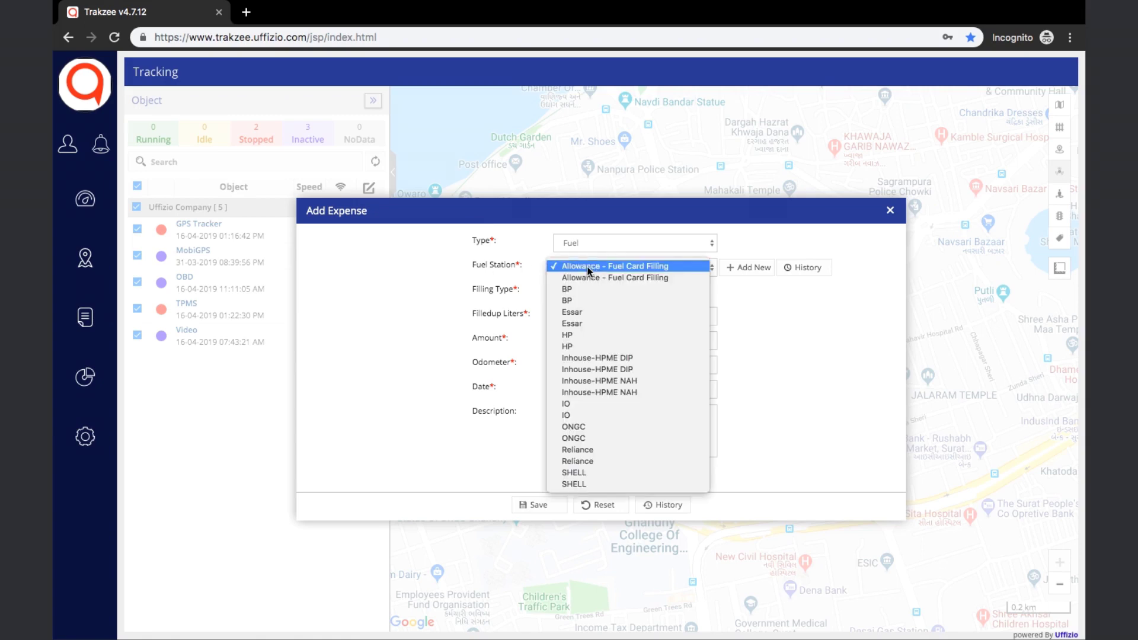
click(589, 271)
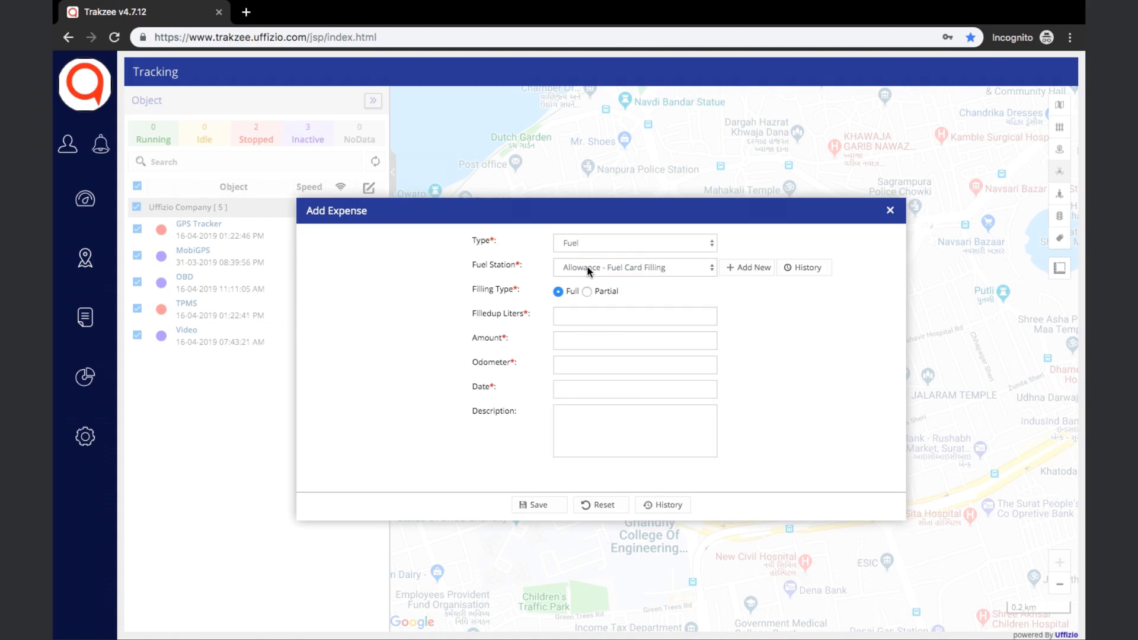
click(755, 272)
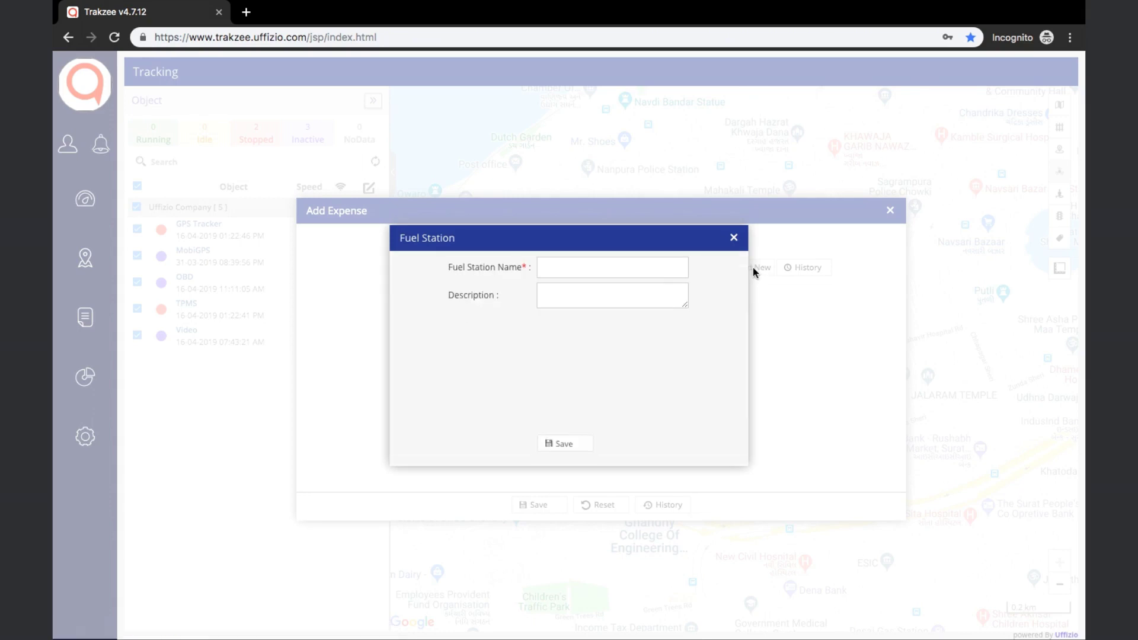
click(734, 238)
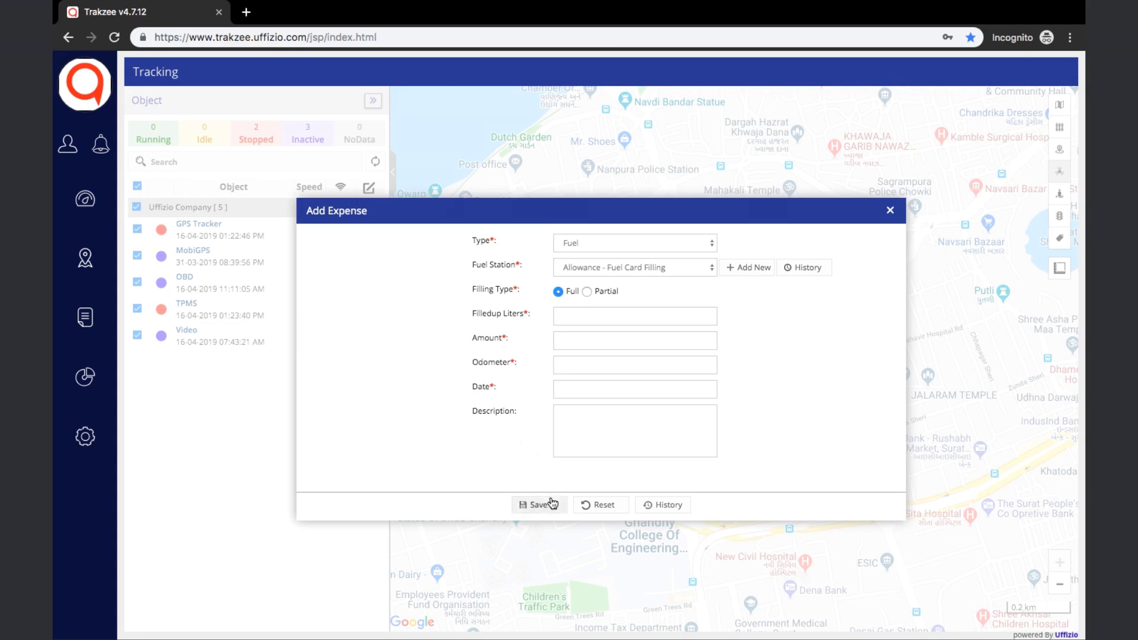
Step: Switch the expense type to Maintenance, review the maintenance fields, and close the expense form without saving
click(660, 249)
click(660, 254)
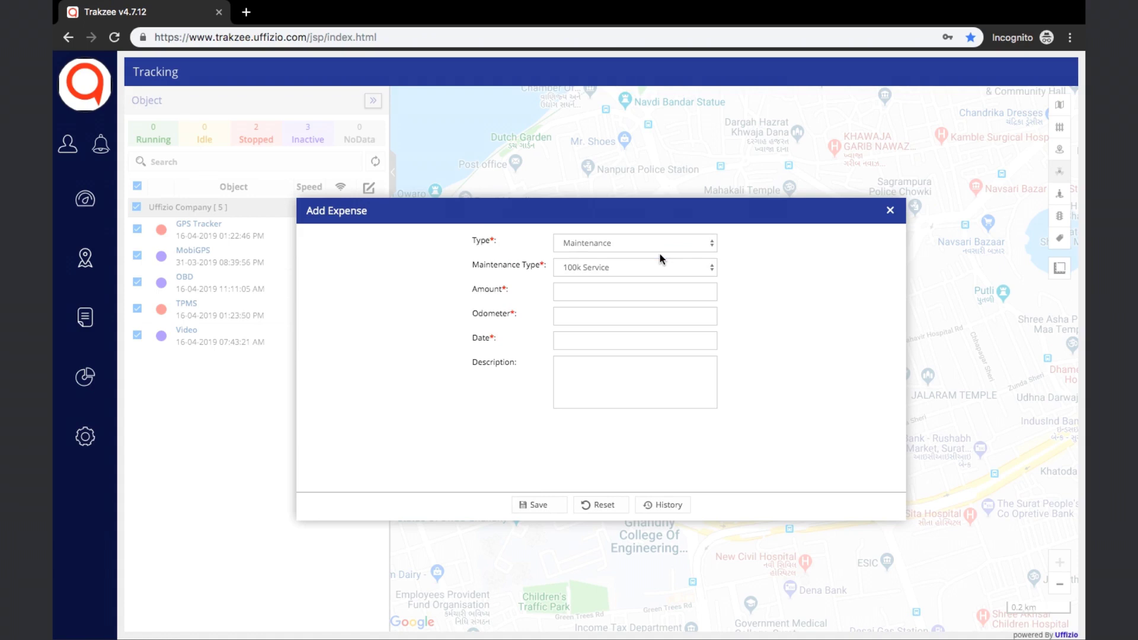
click(472, 266)
click(465, 281)
click(464, 311)
click(891, 211)
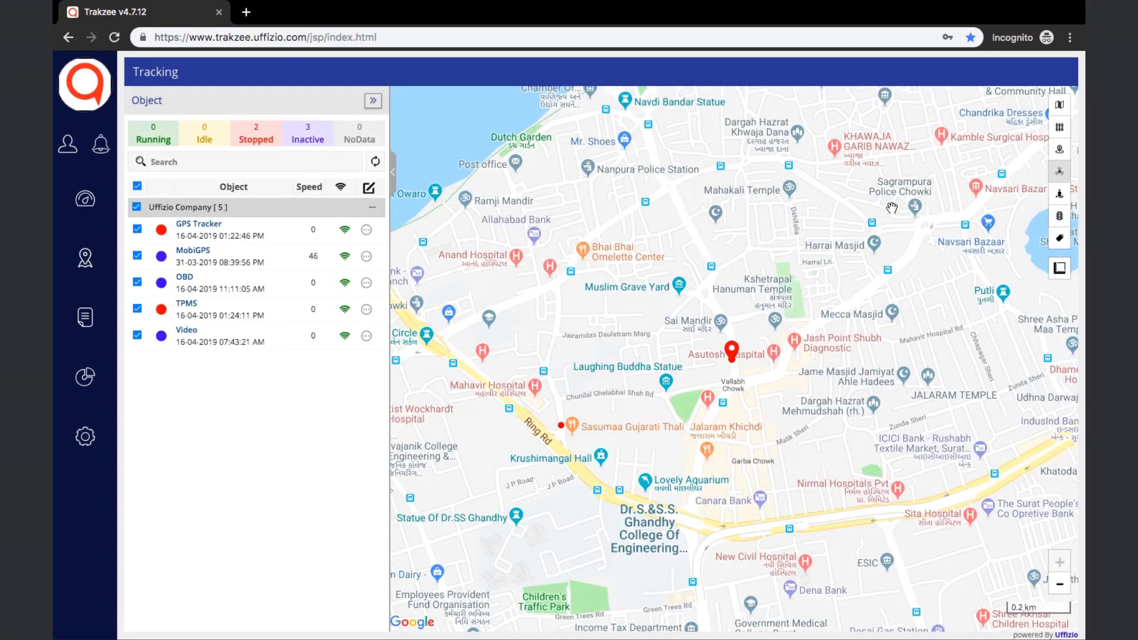
Step: Find POIs near the TPMS object within an 11 km radius and close the nearby search window
click(366, 310)
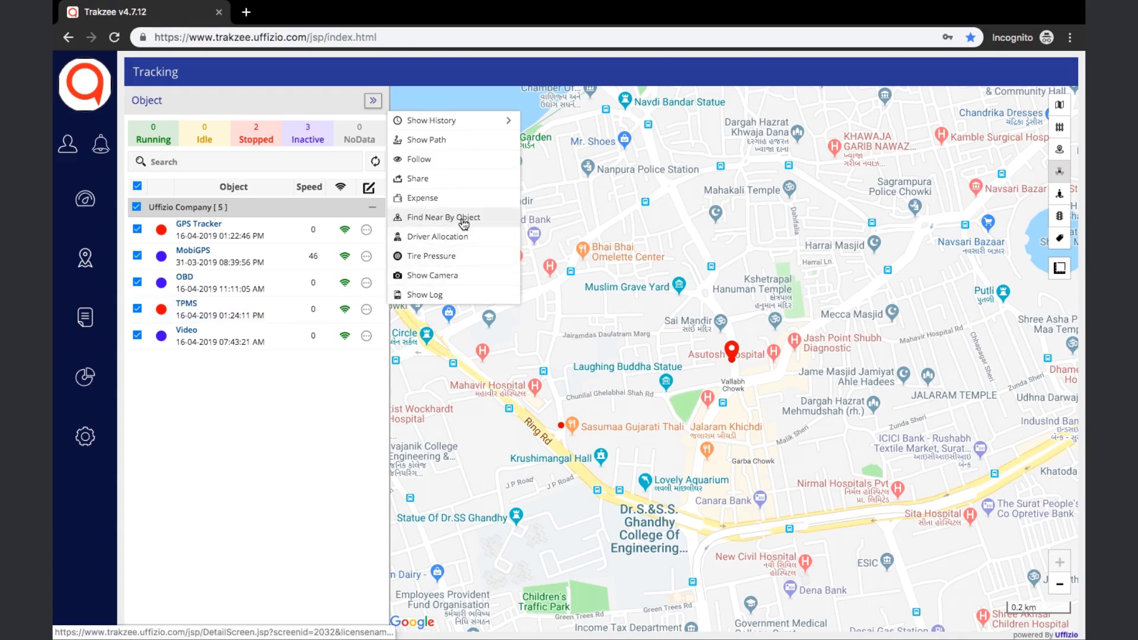
click(462, 218)
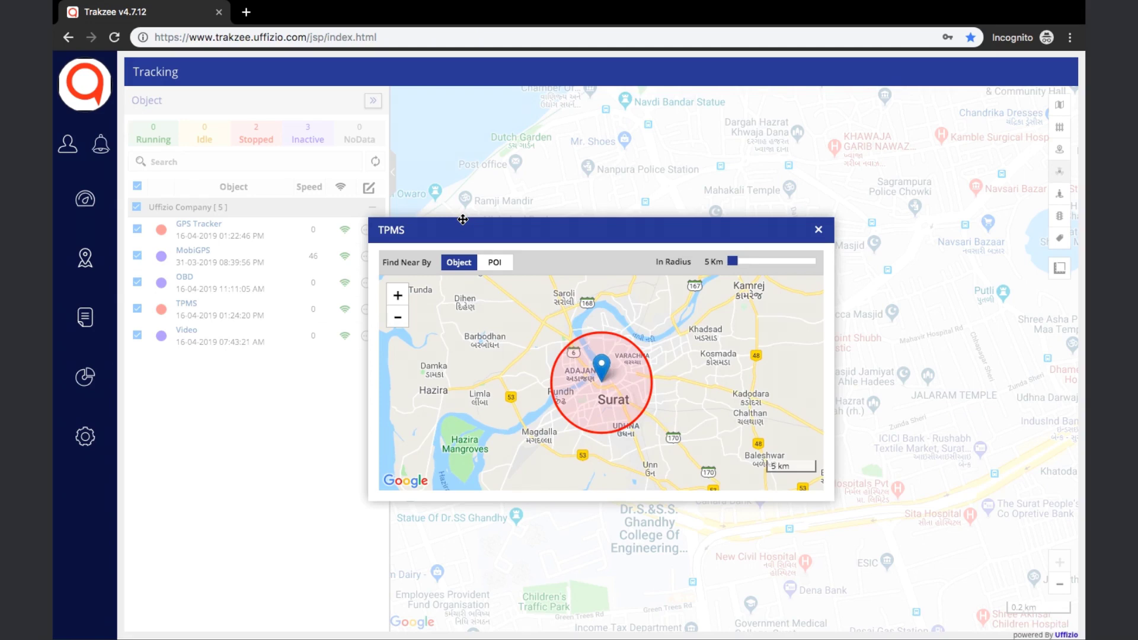
click(496, 266)
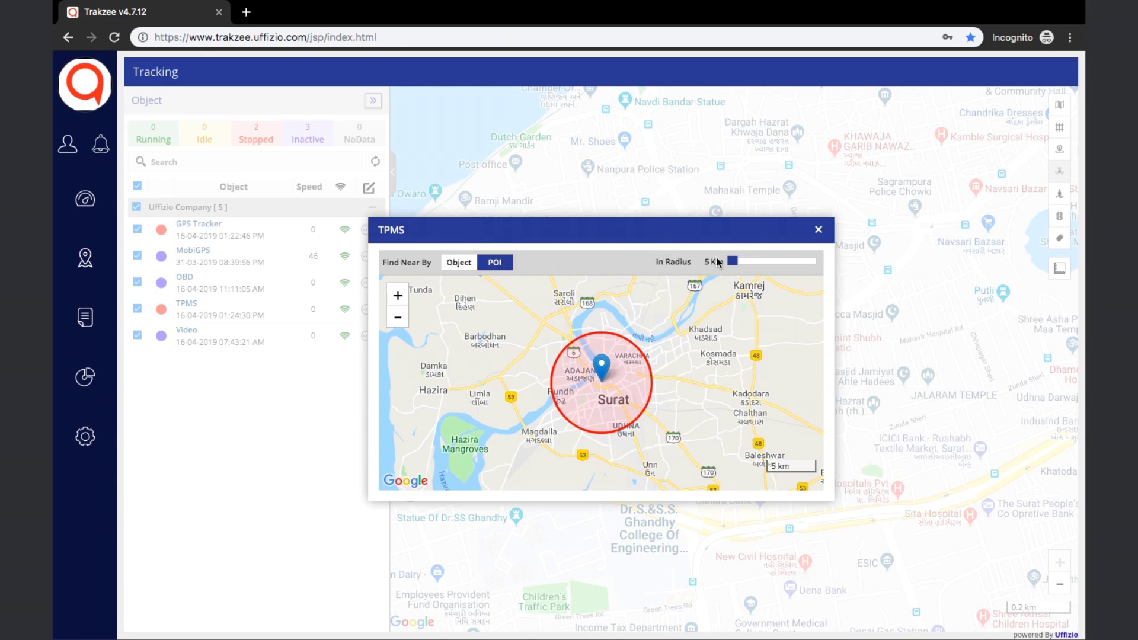
click(734, 264)
drag(734, 268, 732, 268)
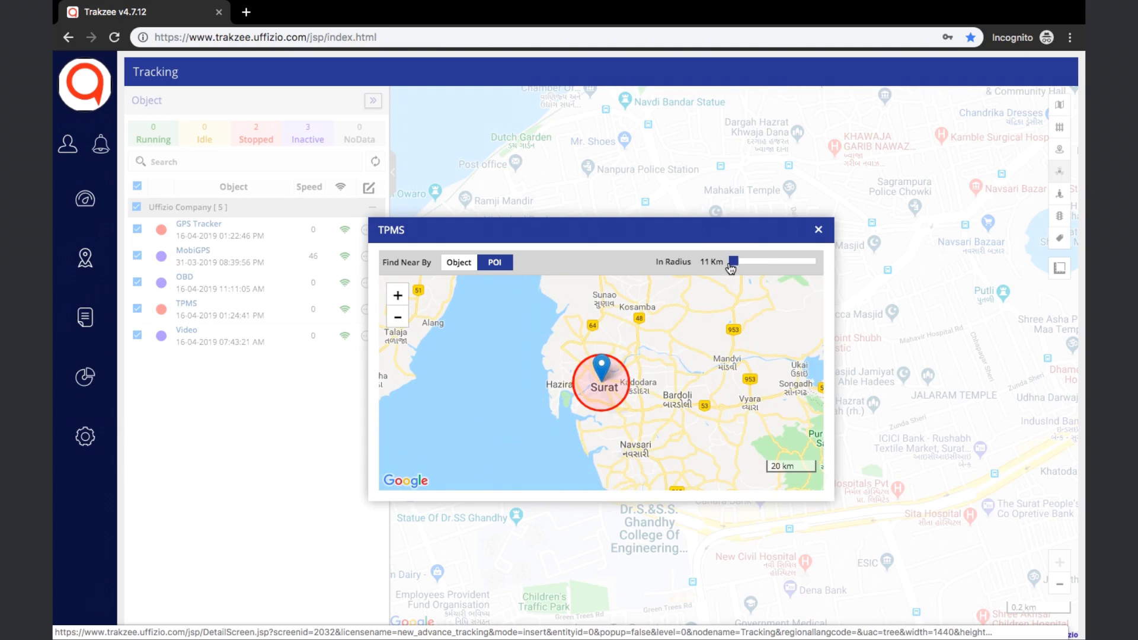
click(818, 232)
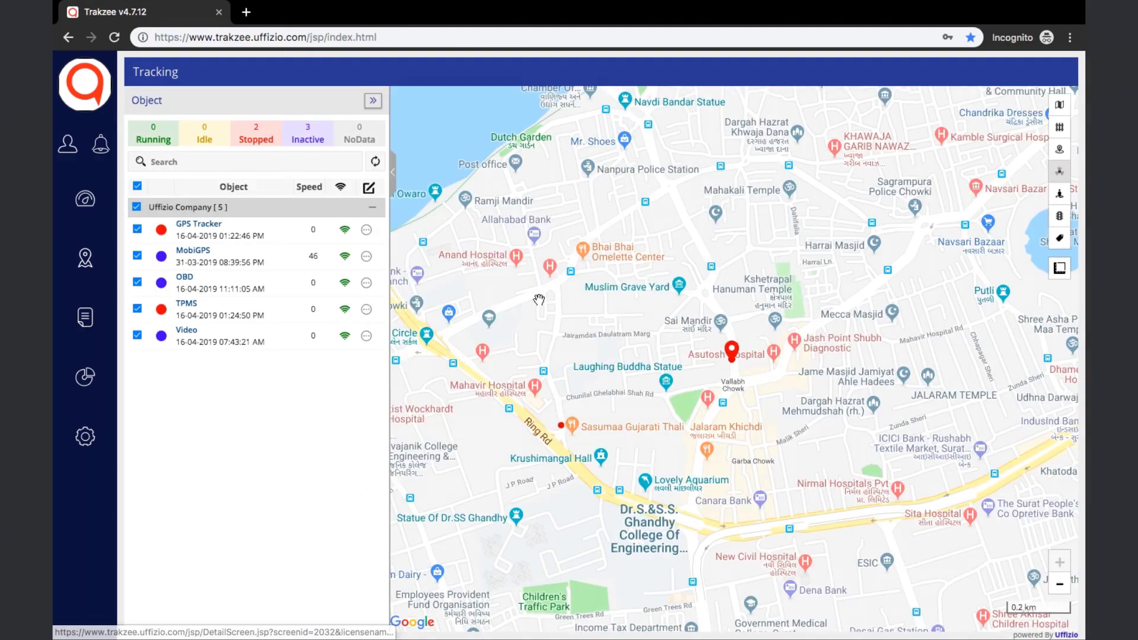
Step: Review the TPMS object's driver allocation choices and allocated driver history, and close both windows without assigning a driver
click(367, 310)
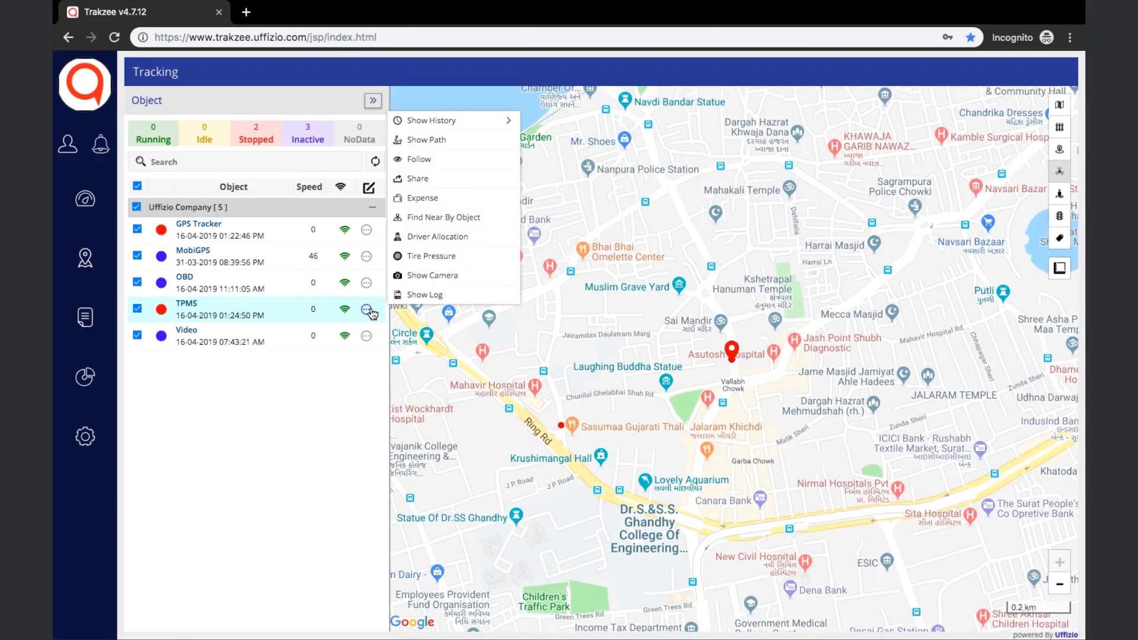
click(439, 237)
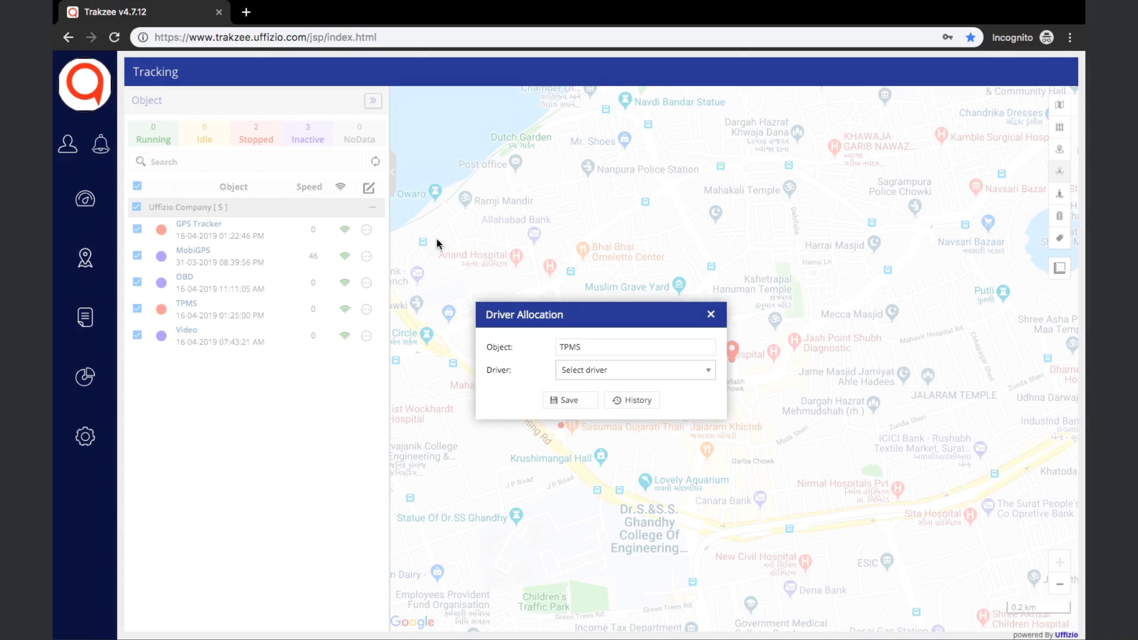
click(616, 382)
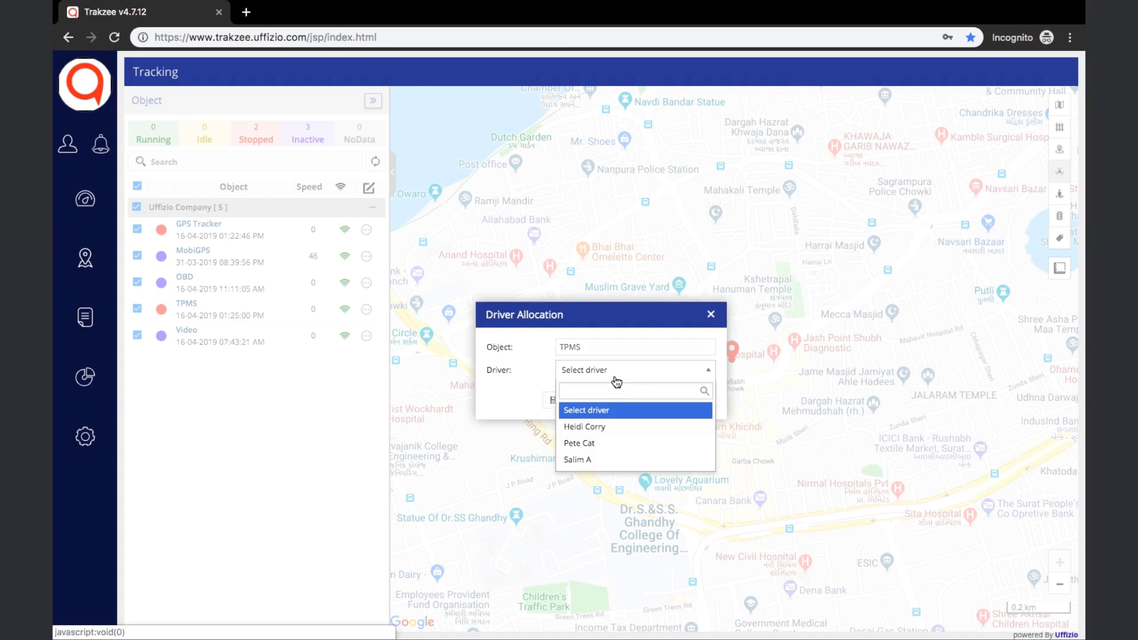
click(616, 380)
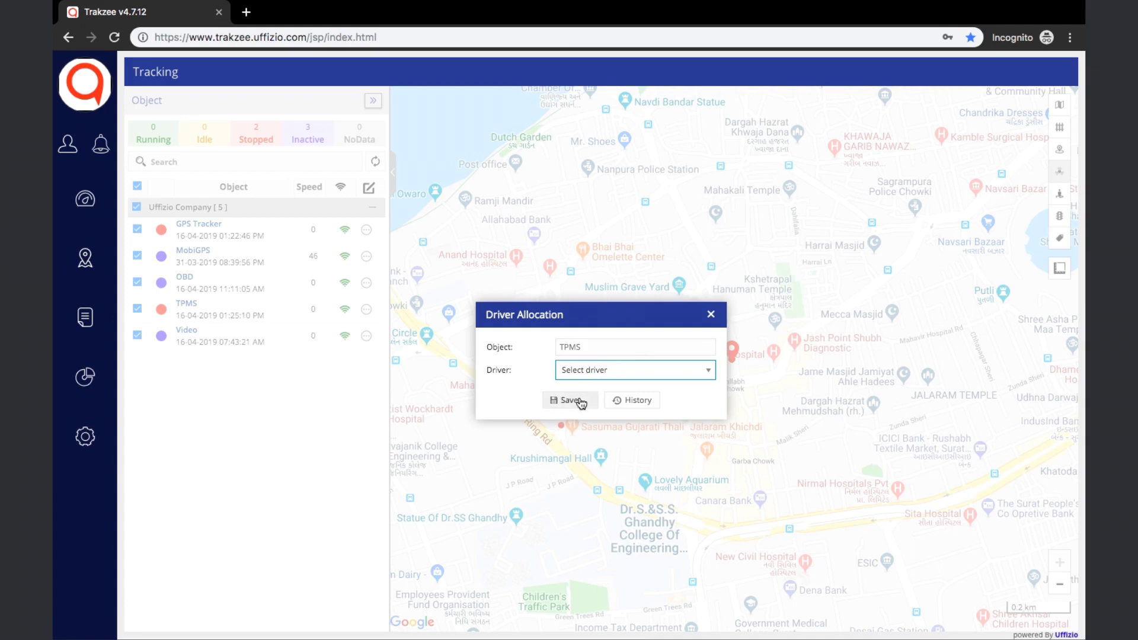
click(635, 401)
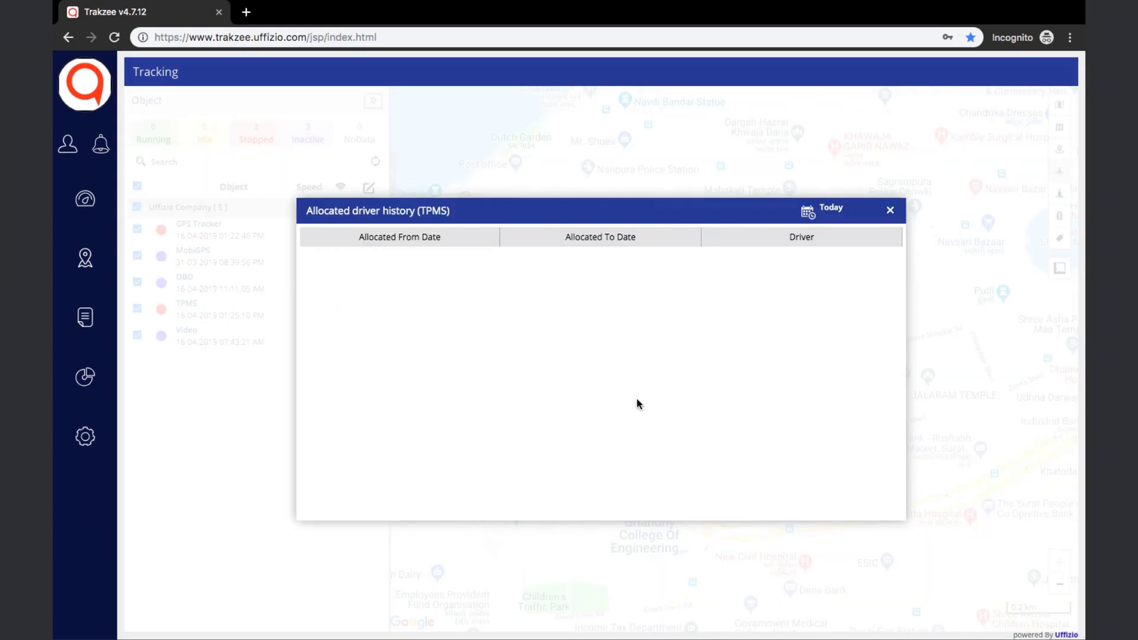
click(811, 214)
click(890, 211)
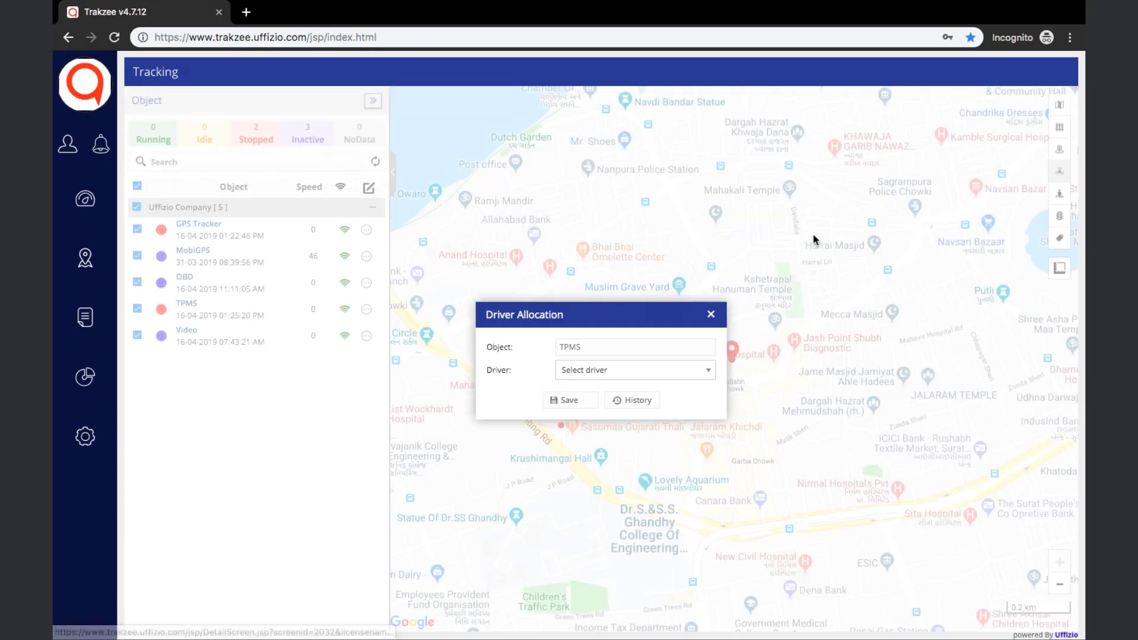
click(713, 315)
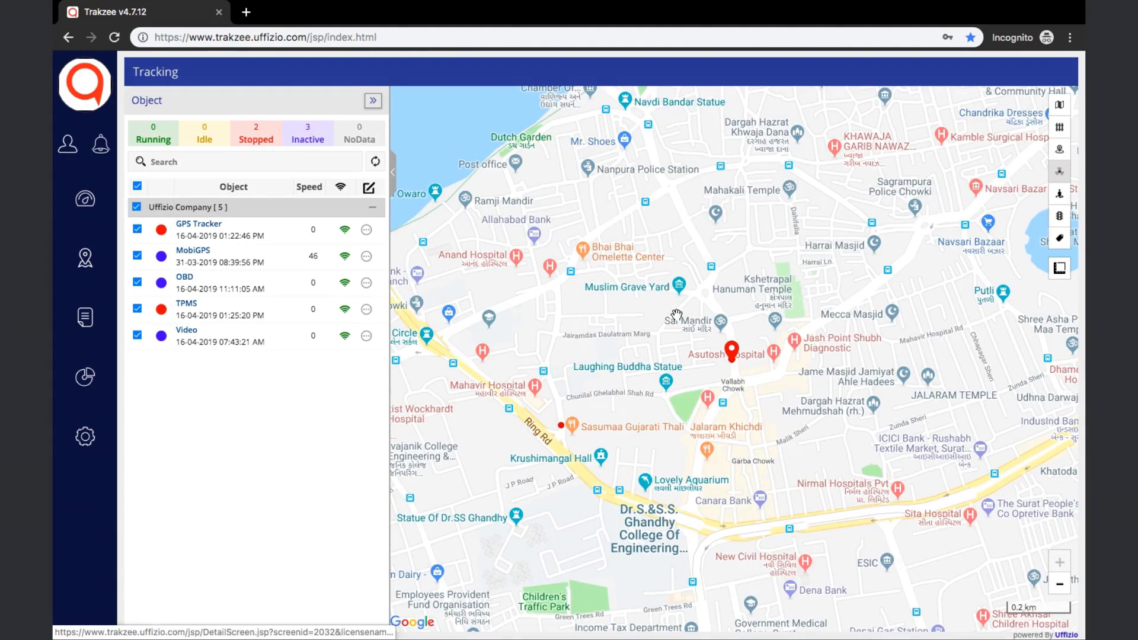
Step: View the TPMS object's tire pressure data and its camera window, closing each one after viewing
click(366, 310)
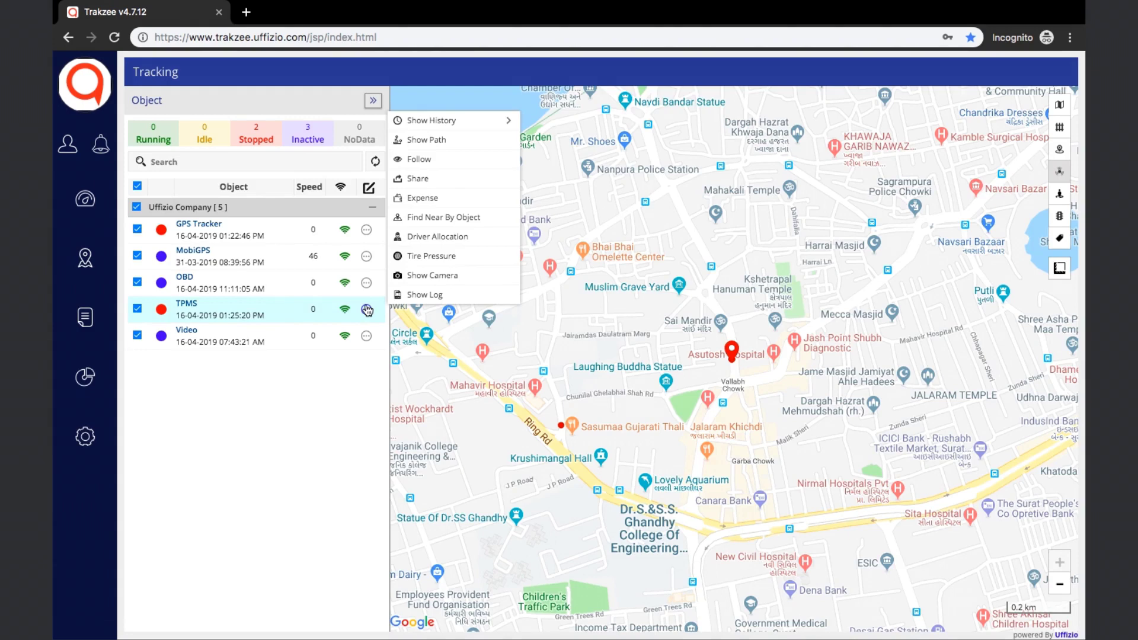
click(468, 261)
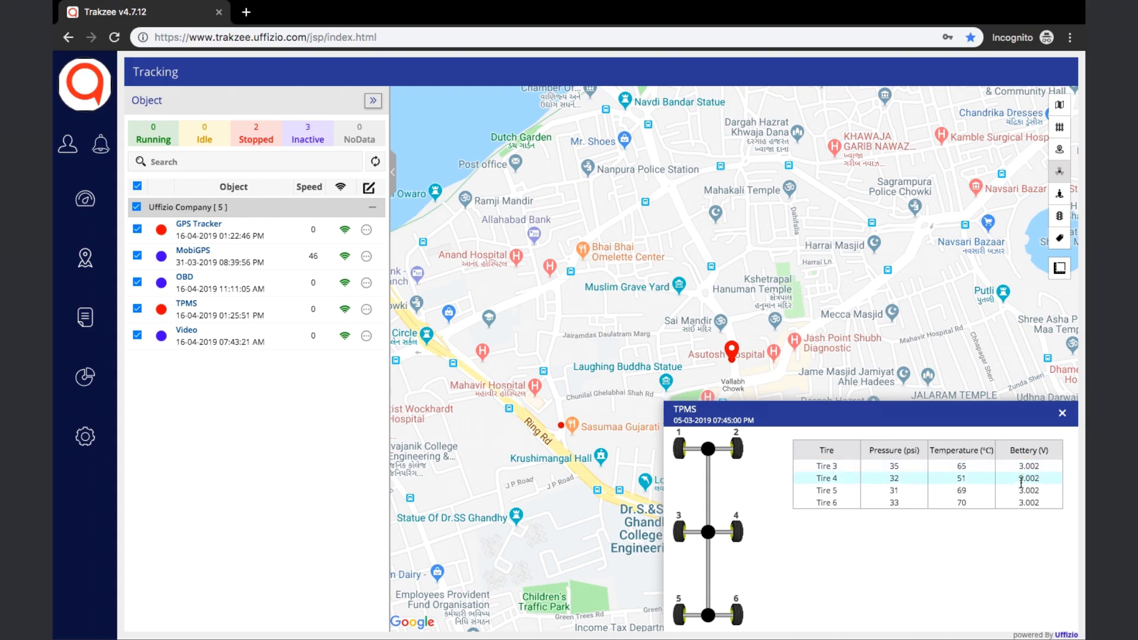
click(1062, 417)
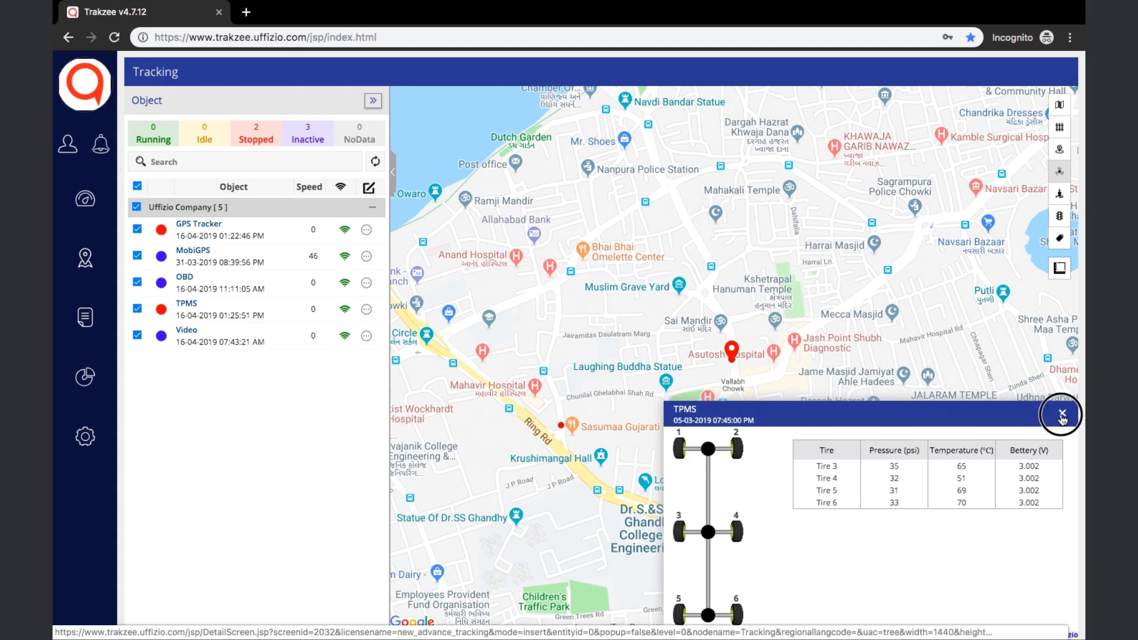
click(367, 309)
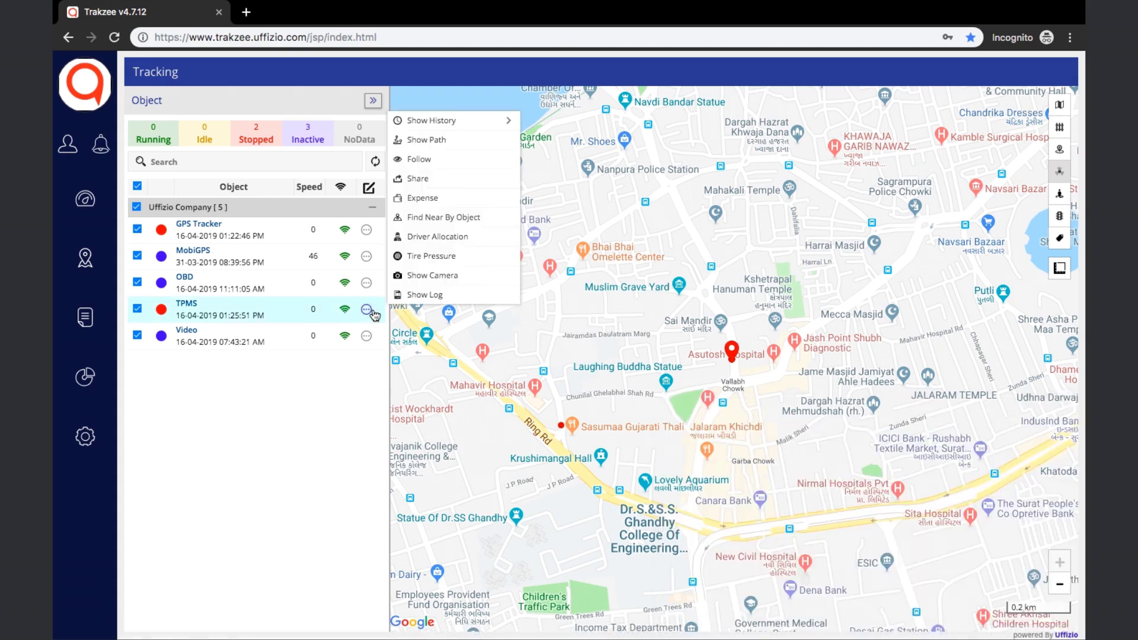
click(449, 276)
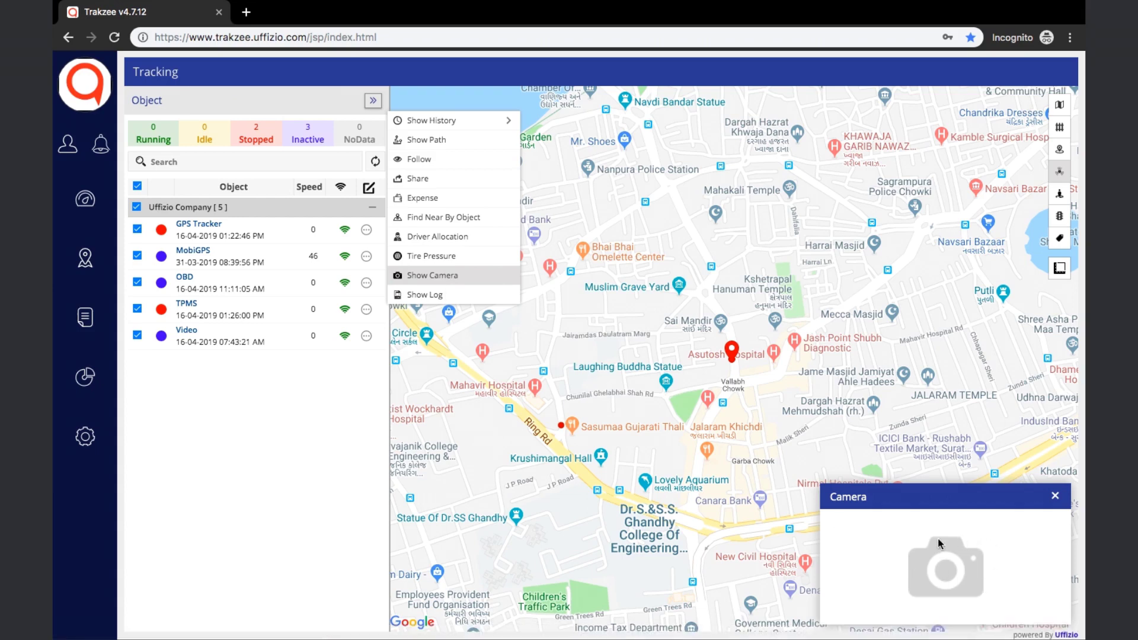
click(1054, 496)
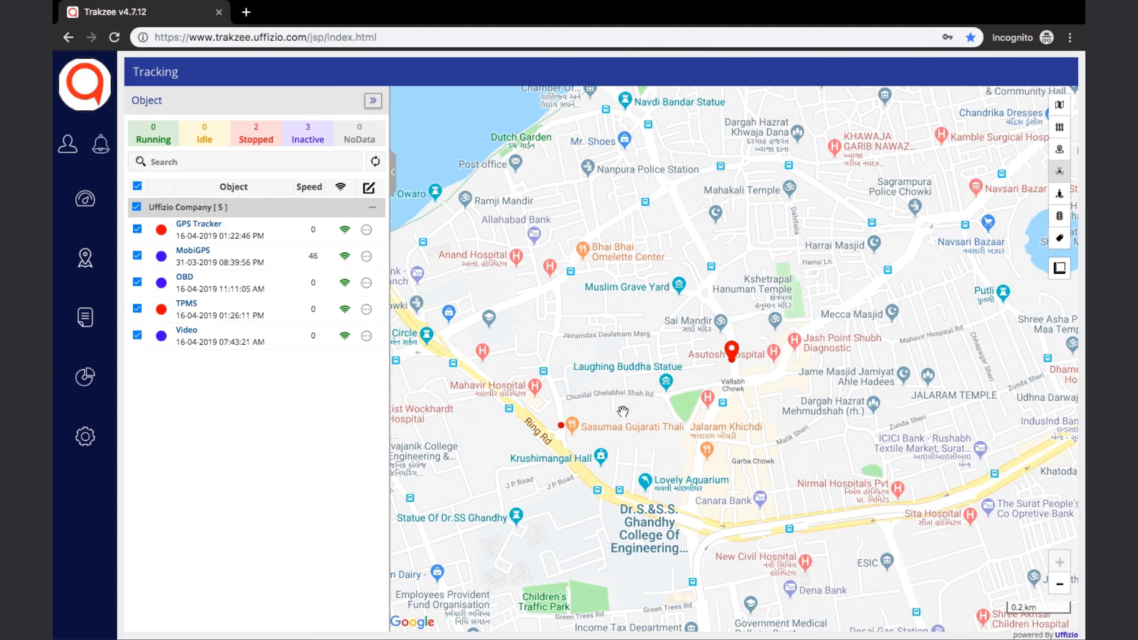
Step: Show the data log of the TPMS object
click(368, 310)
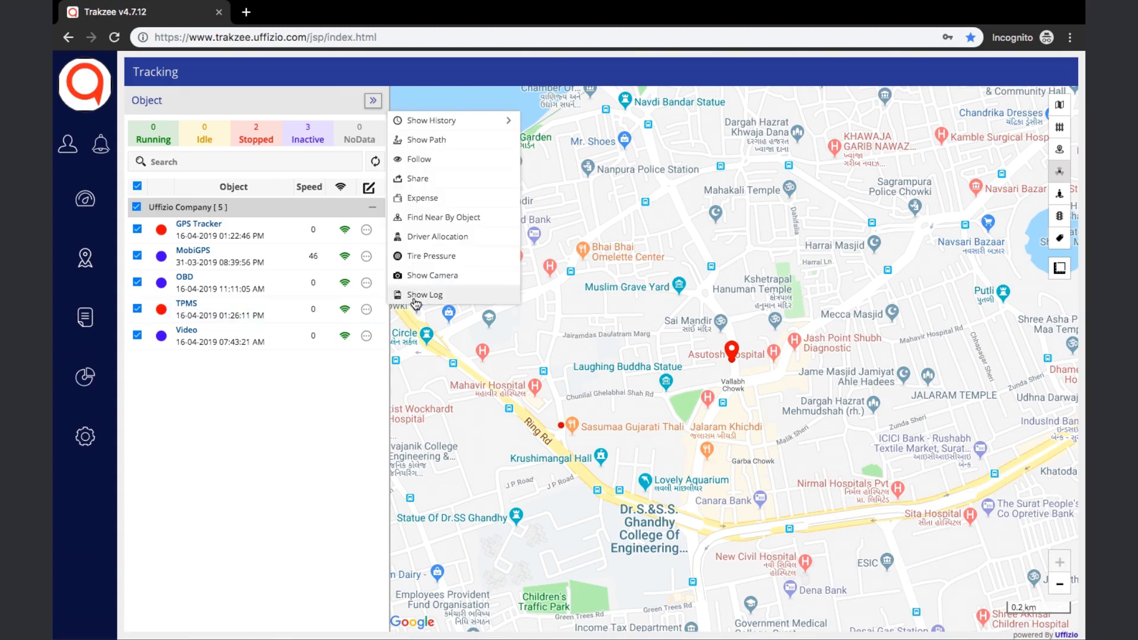
click(425, 295)
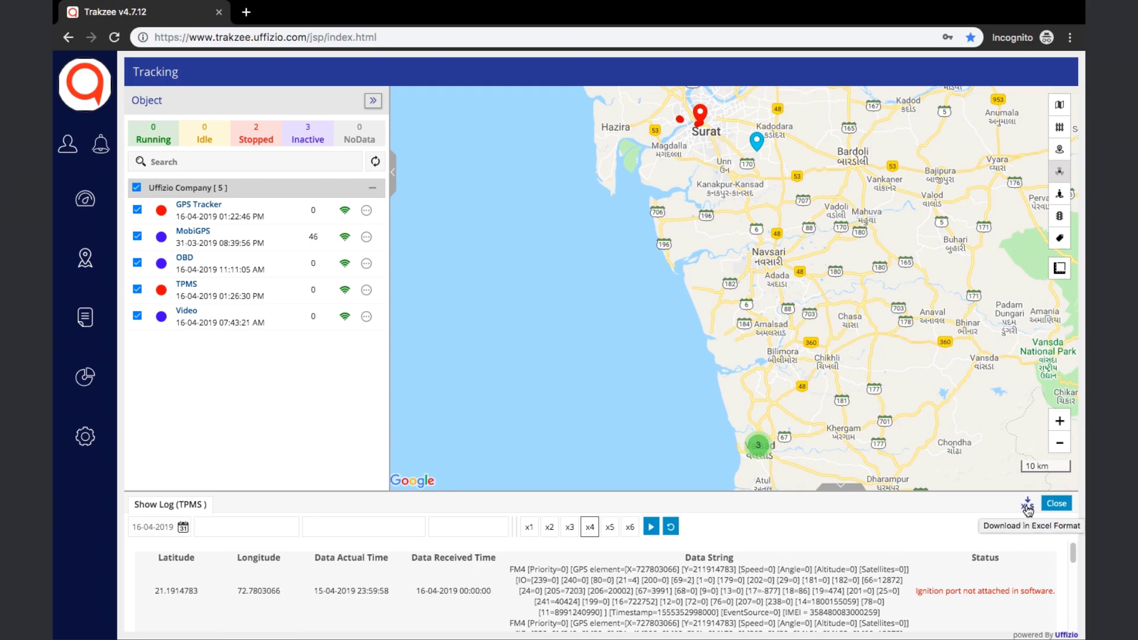
Step: View the date range options of the TPMS data log, dismiss them without changes and close the log
click(184, 528)
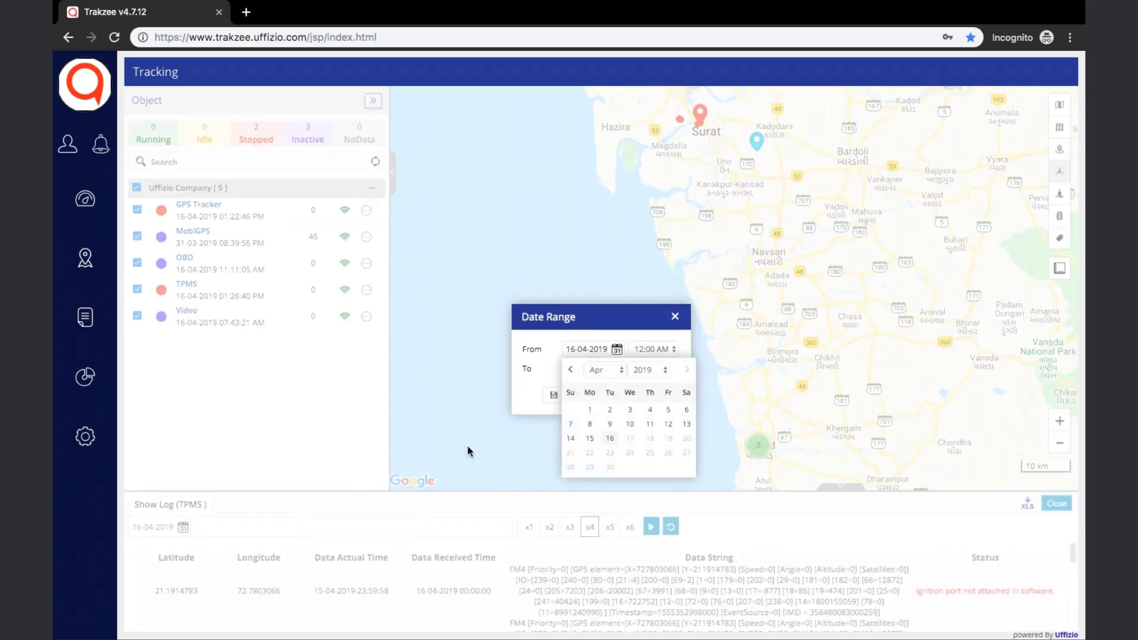
click(675, 319)
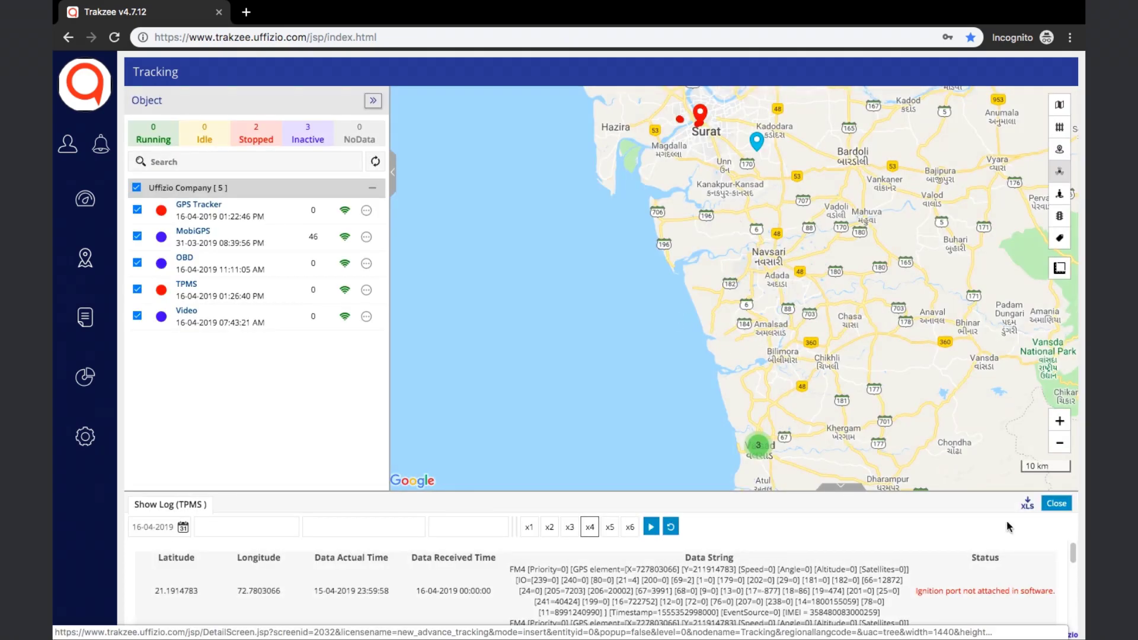
click(1055, 504)
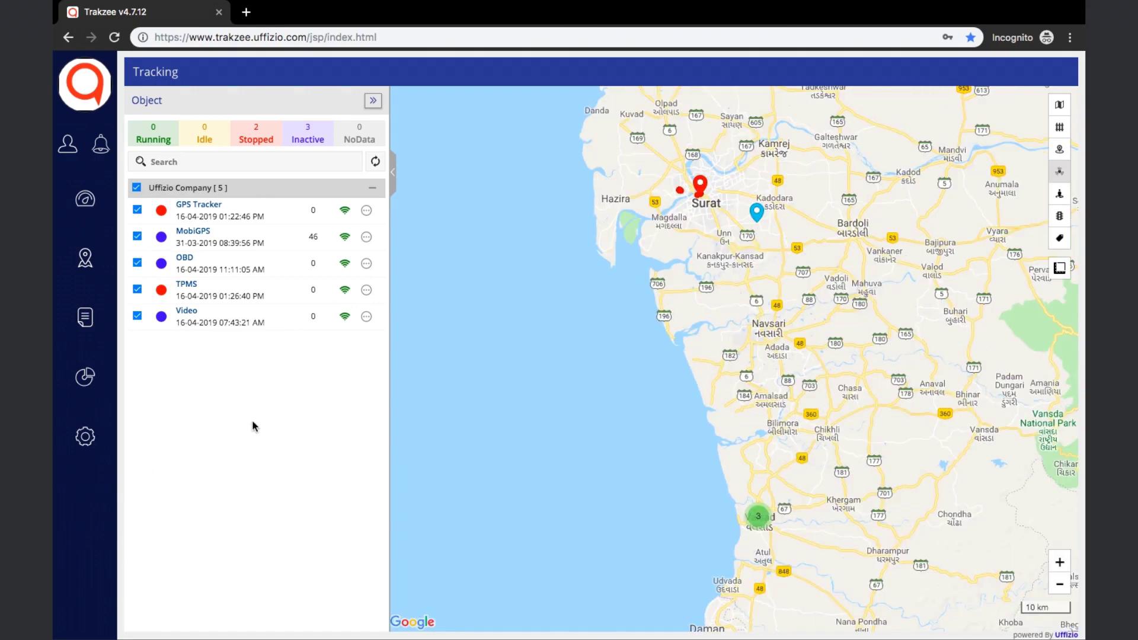
Step: Open the live video window of the Video object and close it after viewing
click(366, 319)
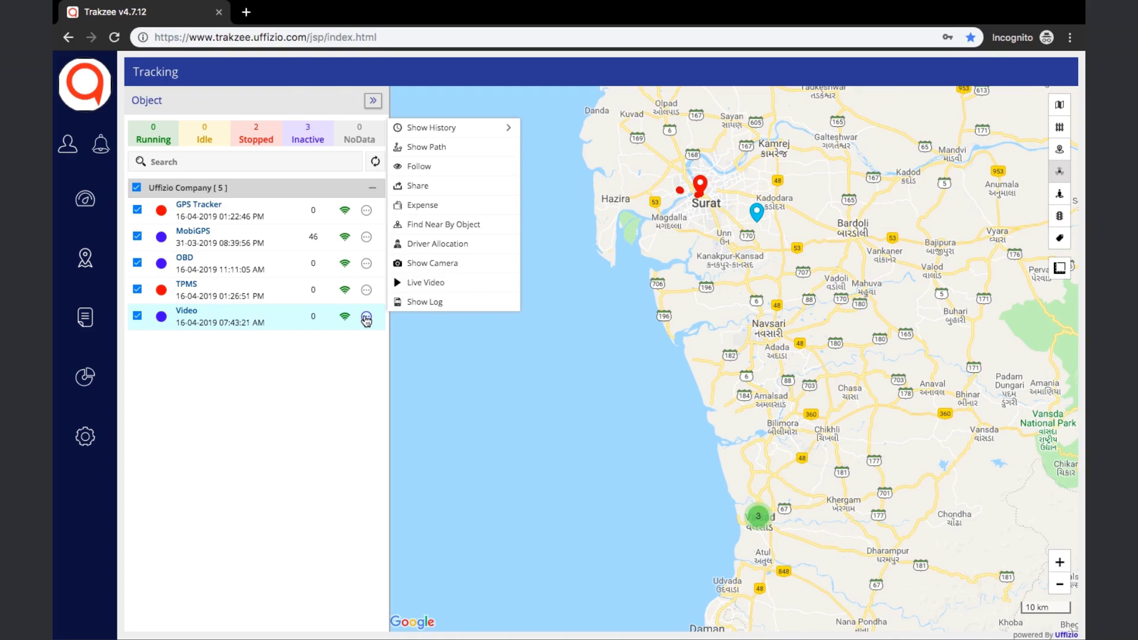
click(438, 288)
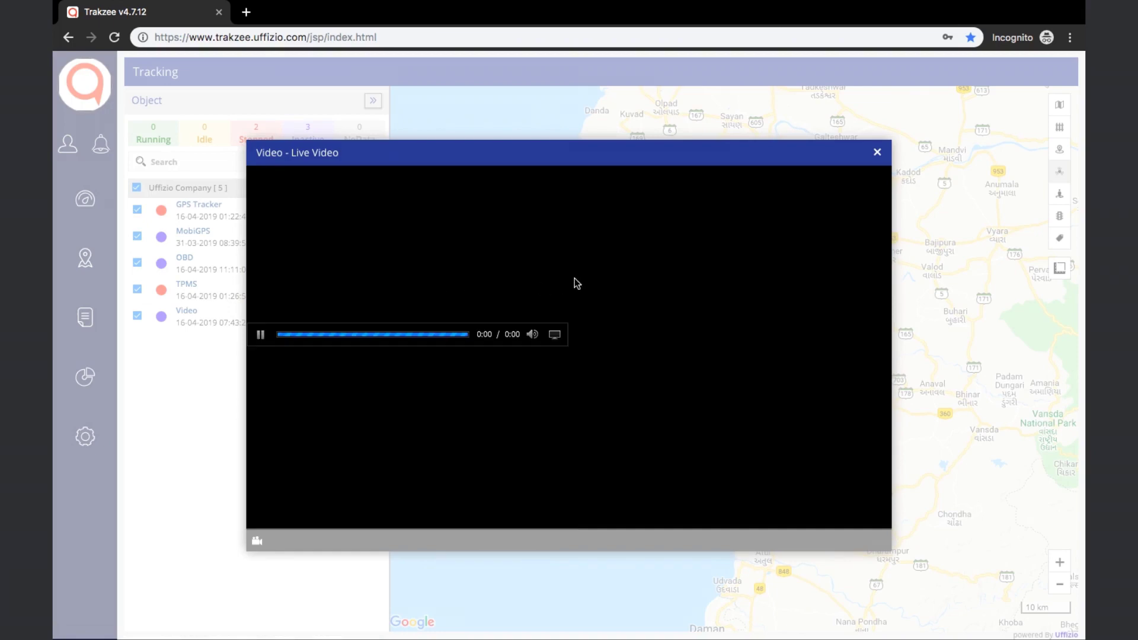
click(878, 153)
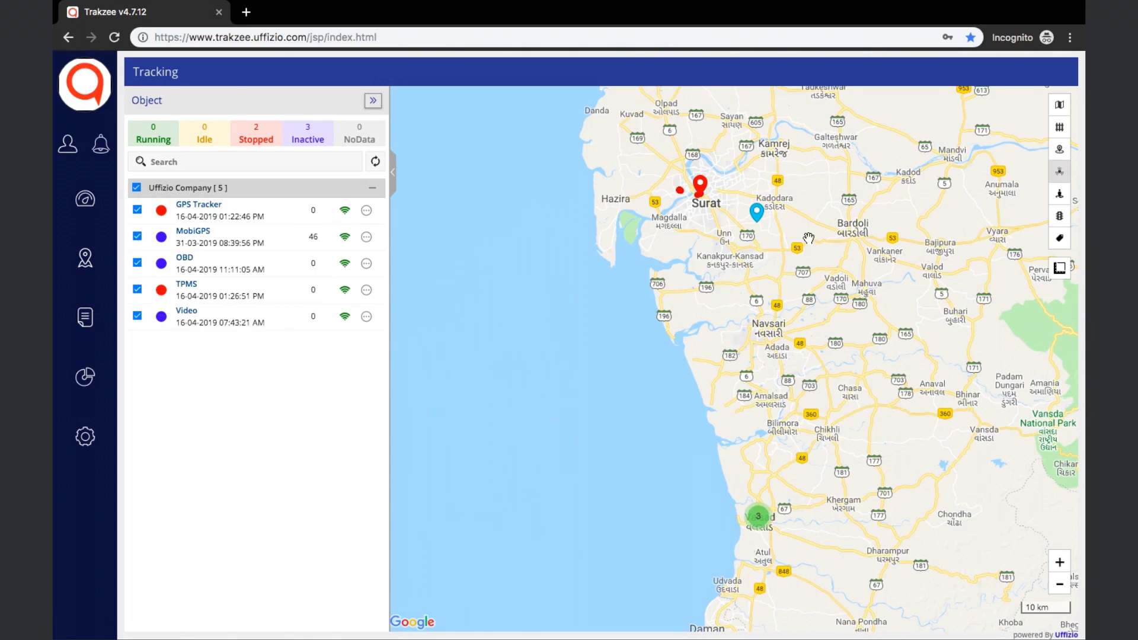
Step: Display the geofence list and the POI list alongside the object list
click(1063, 109)
click(1063, 108)
click(1064, 126)
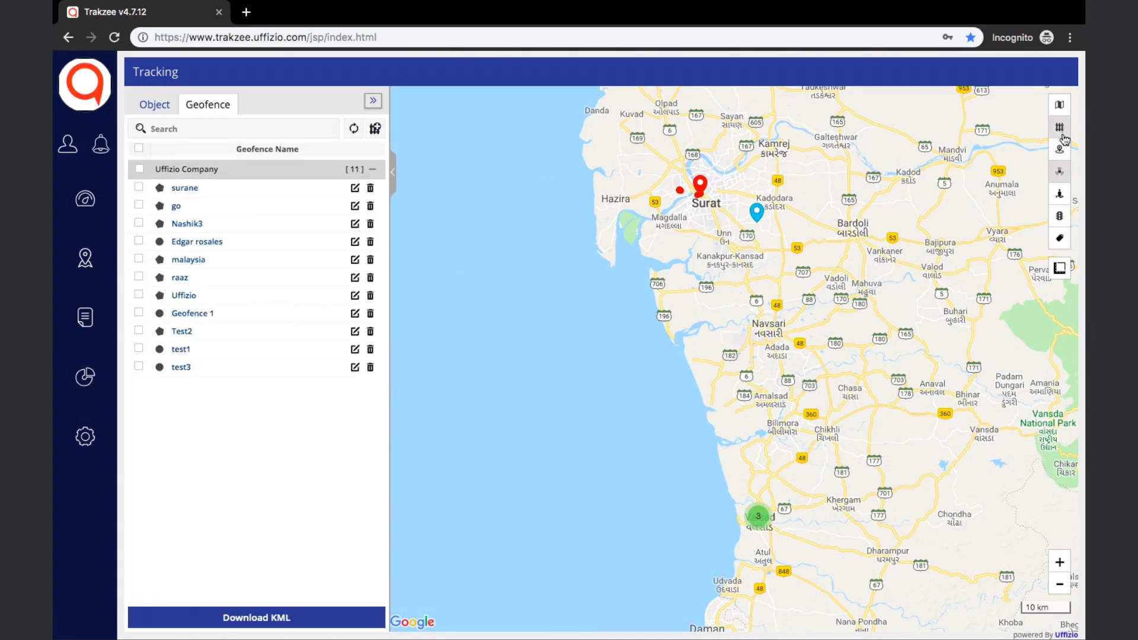
click(1063, 149)
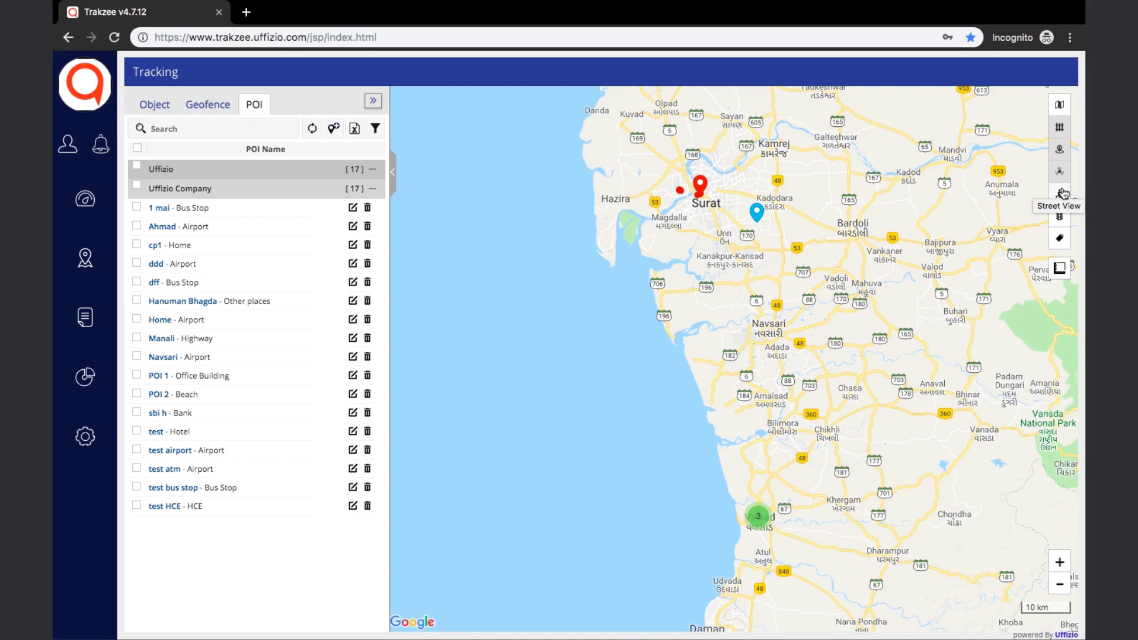
Step: Switch the map's traffic layer on and off again, and leave the object labels shown on the map
click(1063, 214)
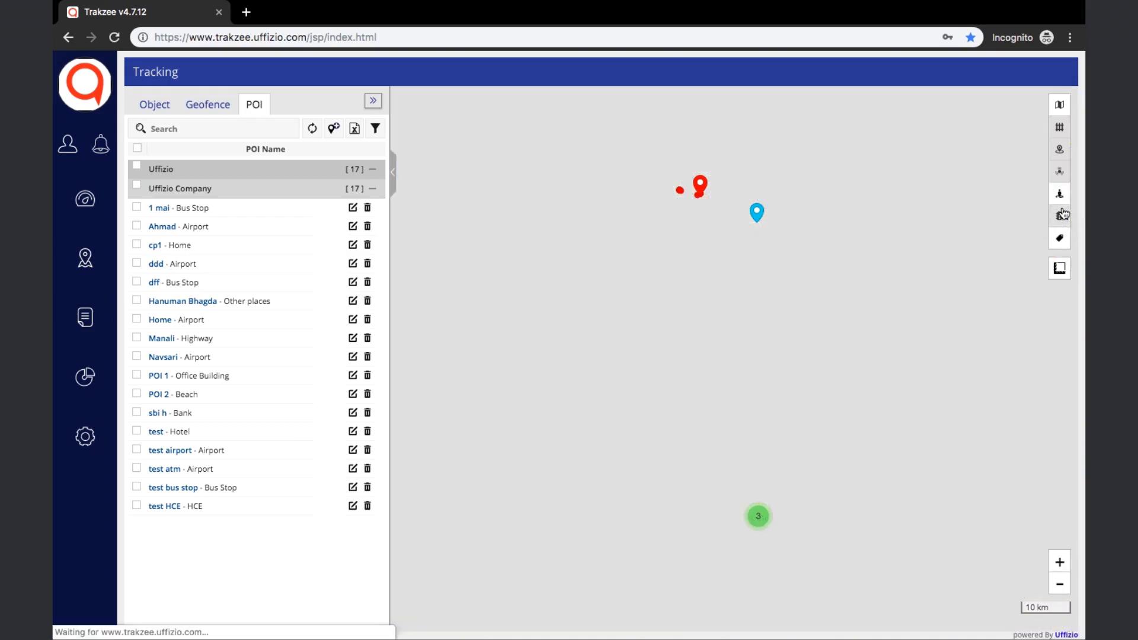
click(1063, 215)
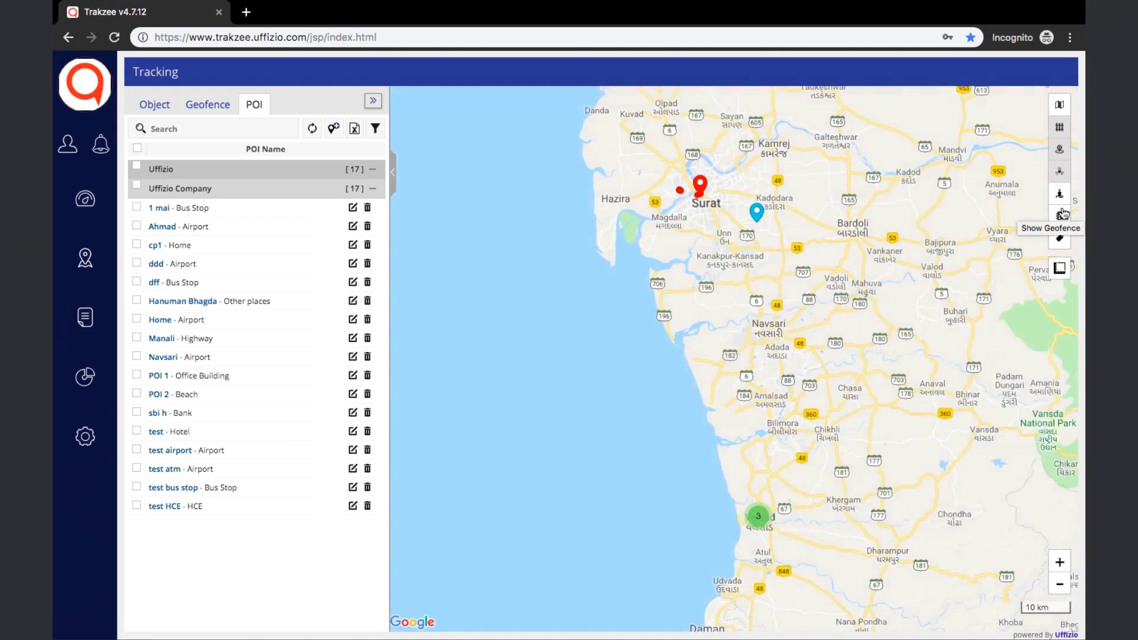
click(1064, 239)
click(1064, 240)
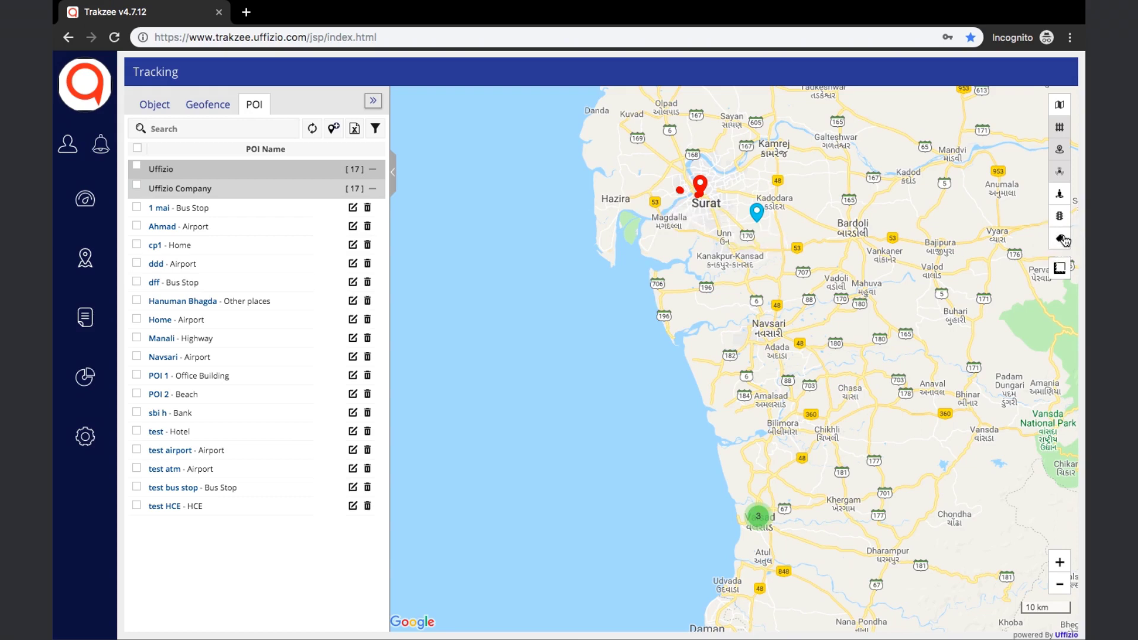
click(1064, 239)
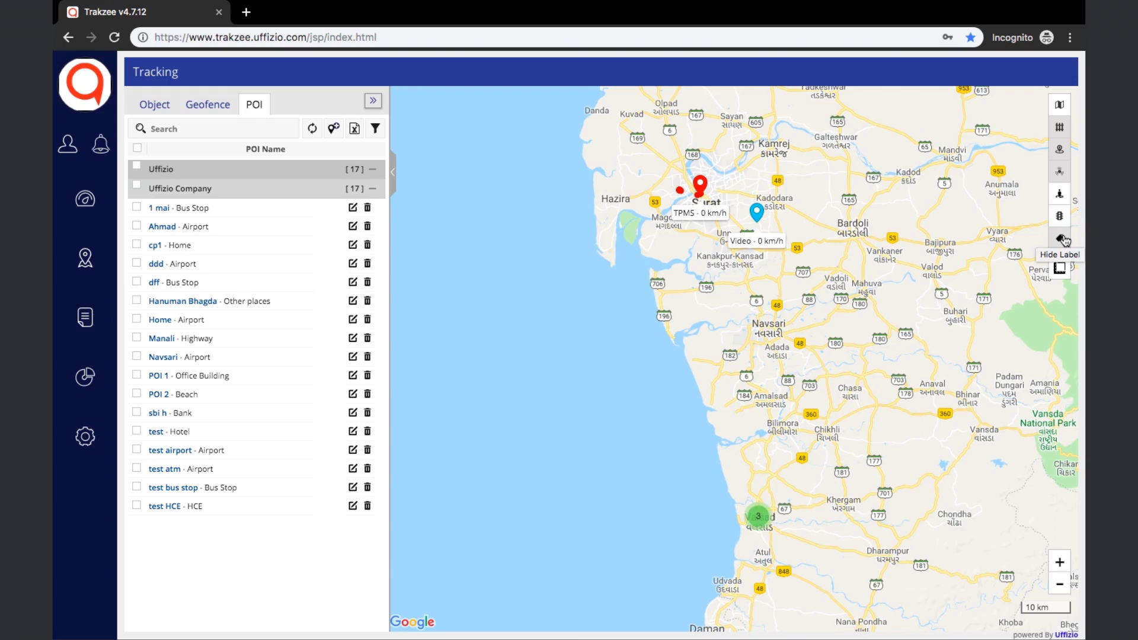
Step: Create an area measurement with a nine-point polygon around the TPMS object at Surat and finish it
mouse_move(1066, 270)
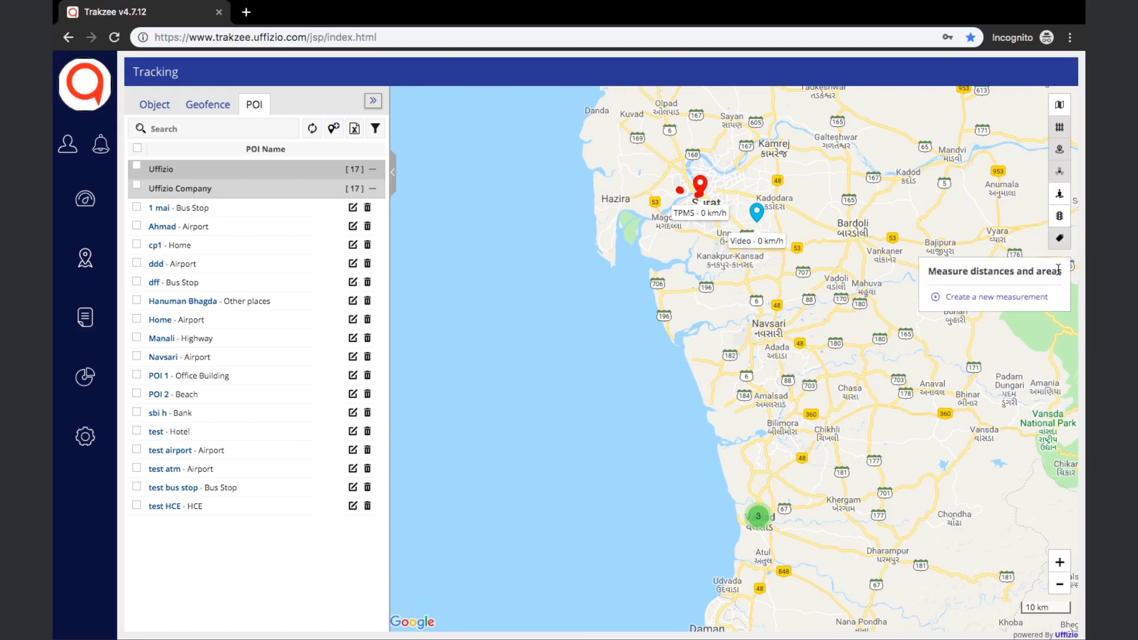
click(1023, 304)
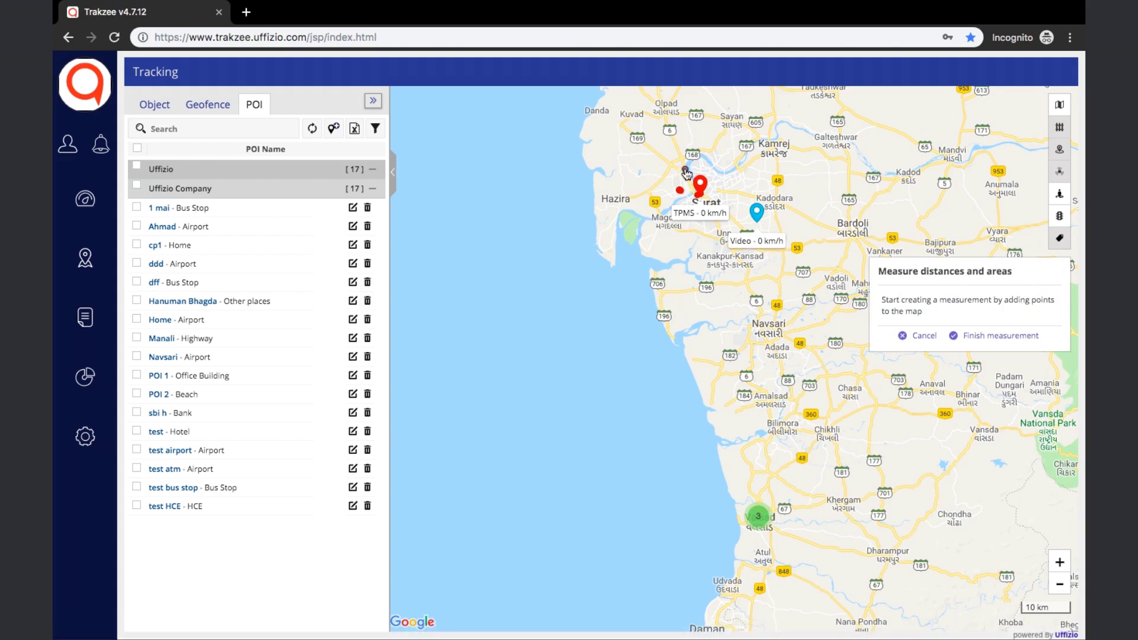
click(685, 161)
click(661, 186)
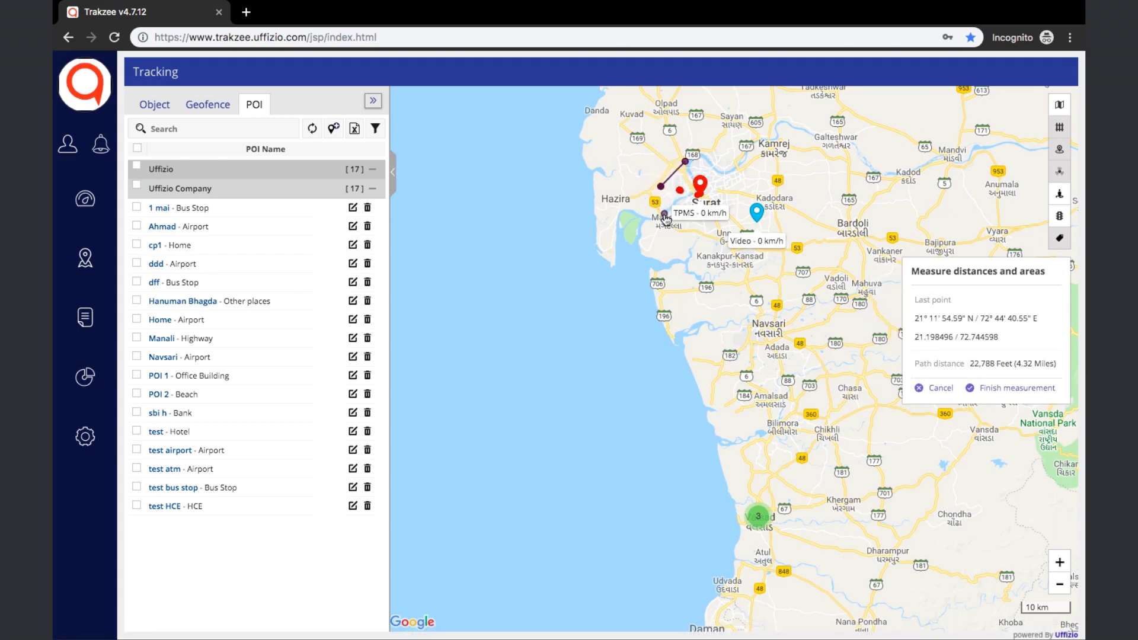
click(665, 214)
click(688, 227)
click(708, 227)
click(737, 221)
click(750, 199)
click(744, 177)
click(728, 160)
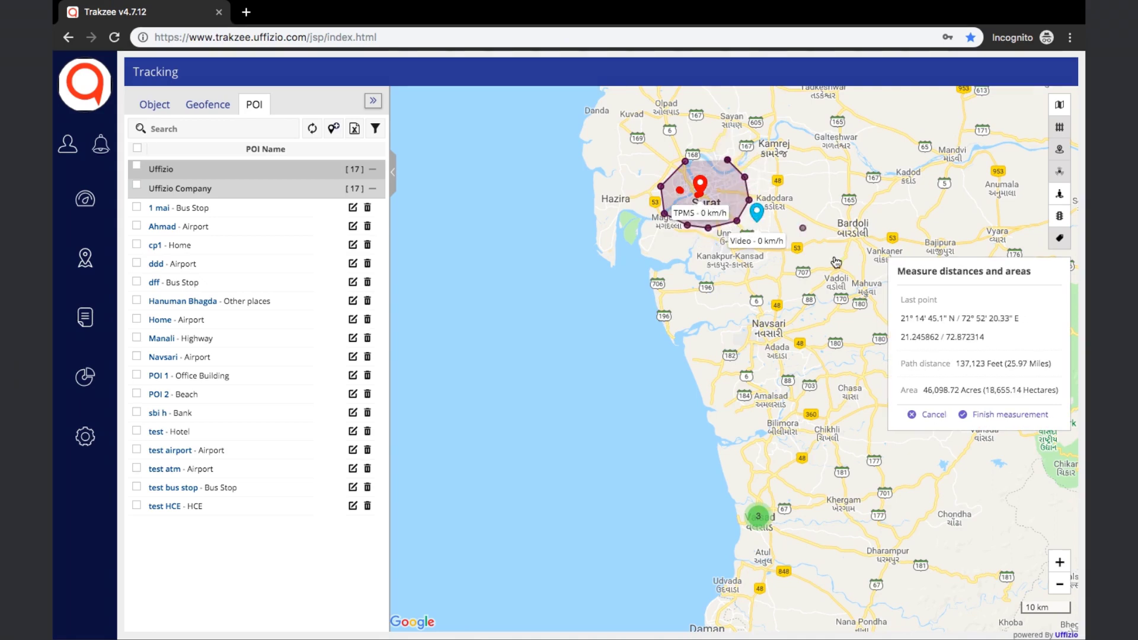
click(992, 417)
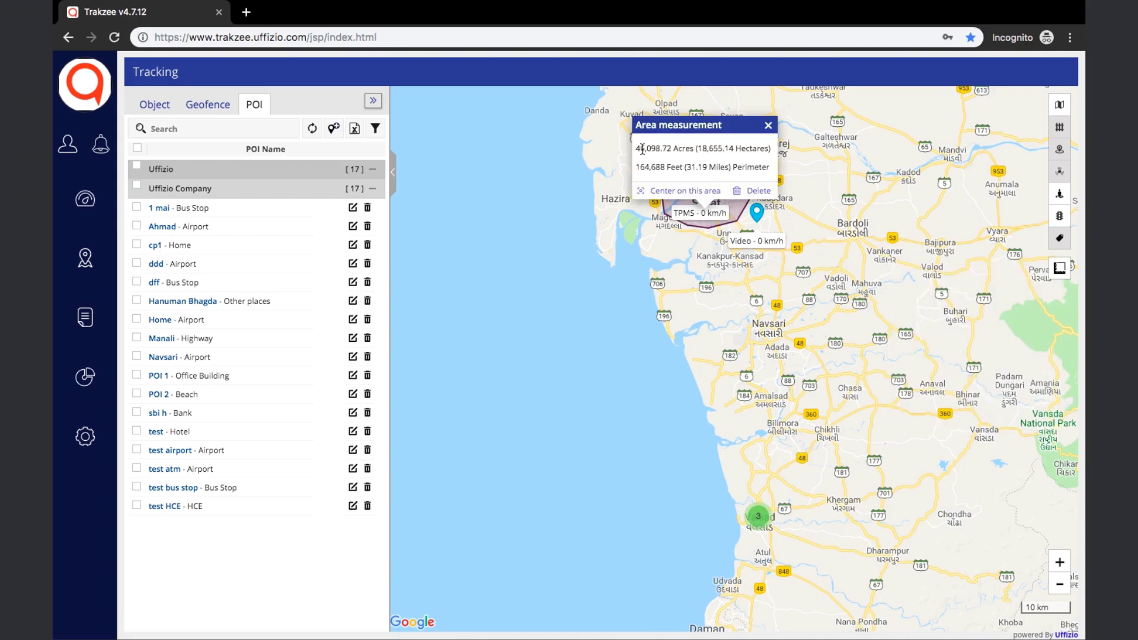
Step: Examine the area and perimeter values in the finished area measurement
drag(637, 149, 741, 149)
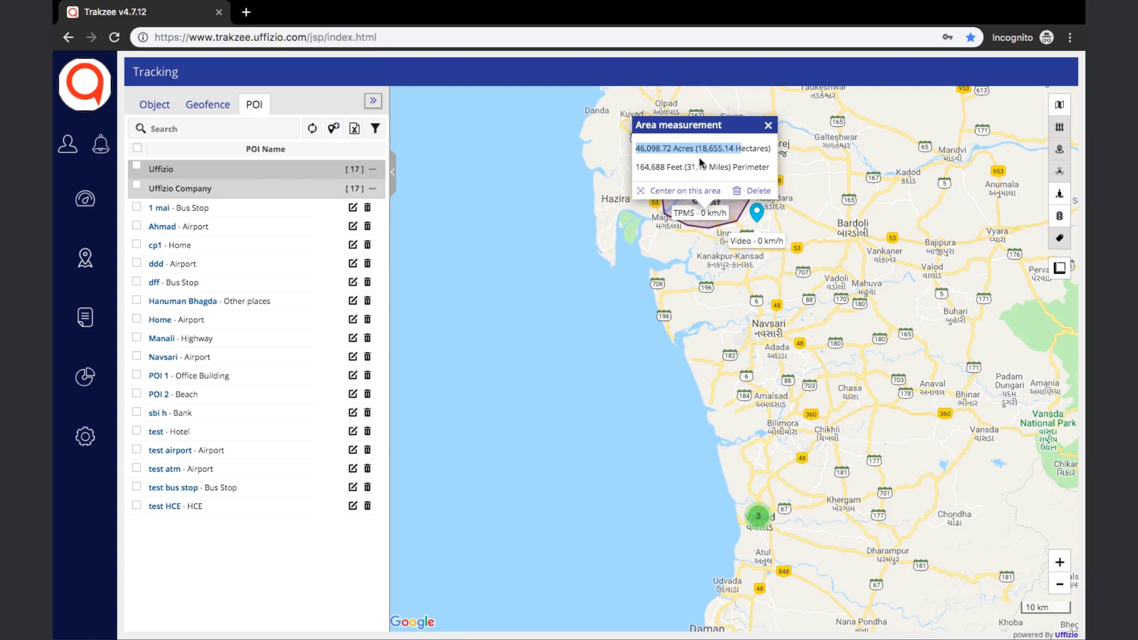
drag(650, 167, 764, 169)
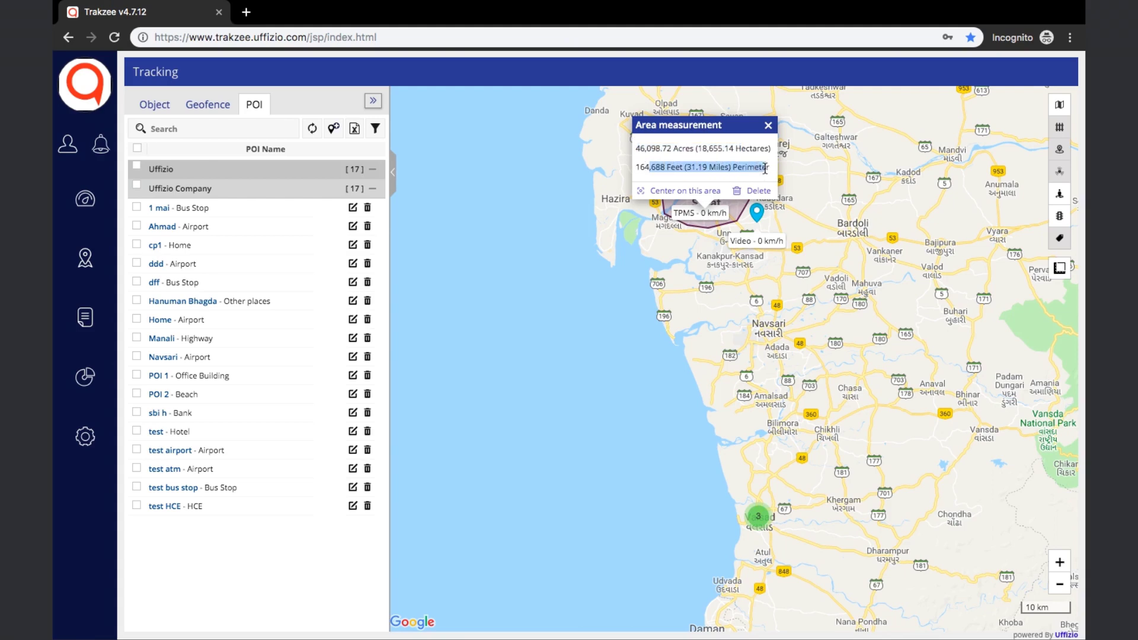
click(768, 158)
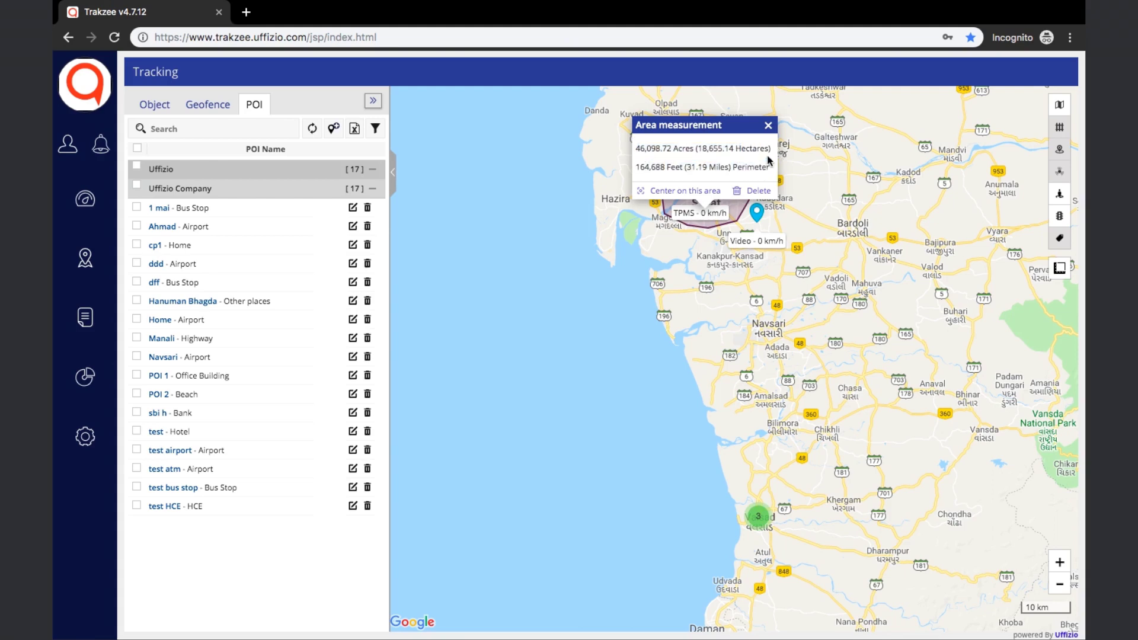